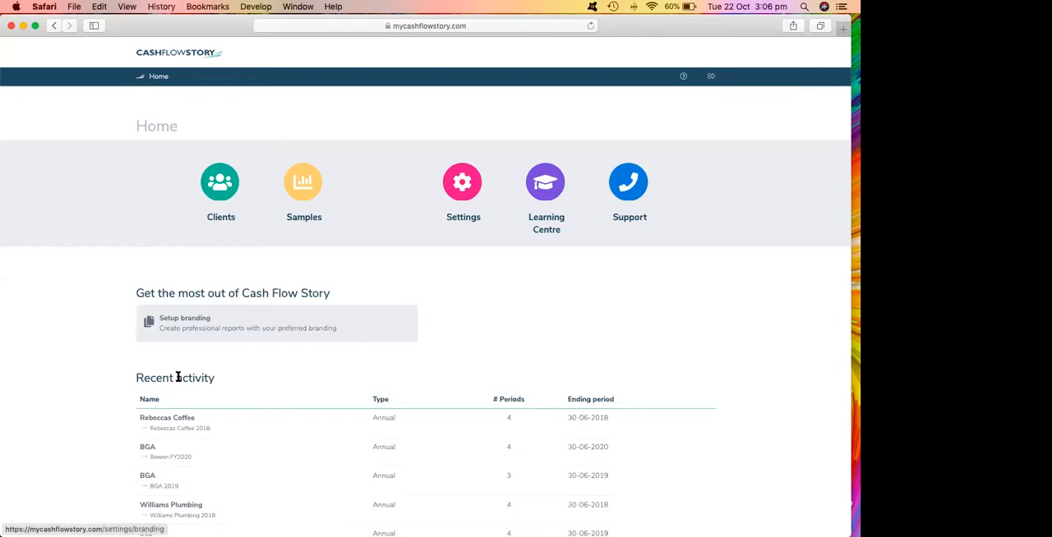
Open the Rebeccas Coffee client from the Example Clients group.
{"action": "left_click", "coordinate": [222, 221]}
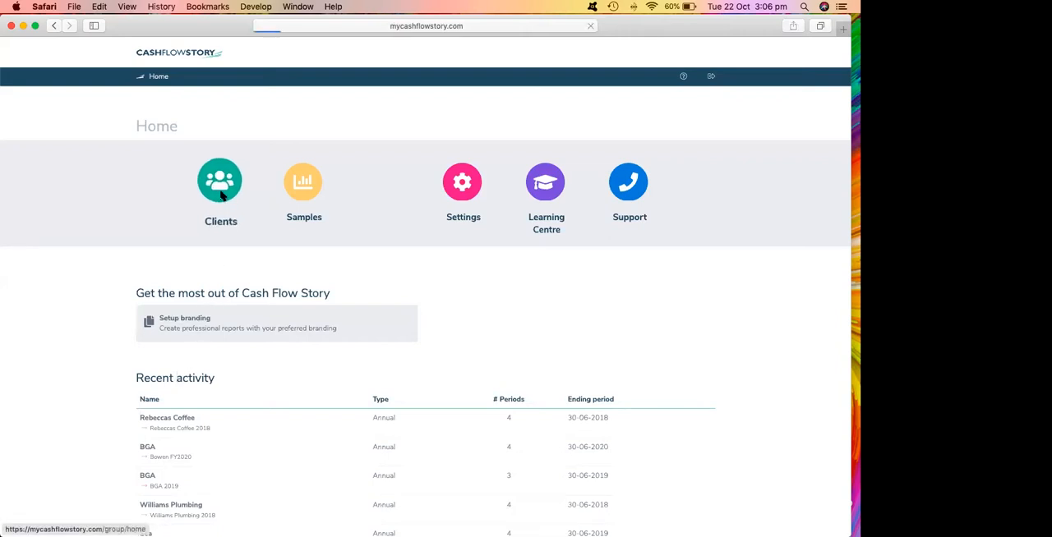
{"action": "left_click", "coordinate": [167, 253]}
{"action": "scroll", "coordinate": [169, 356], "scroll_direction": "down", "scroll_amount": 8}
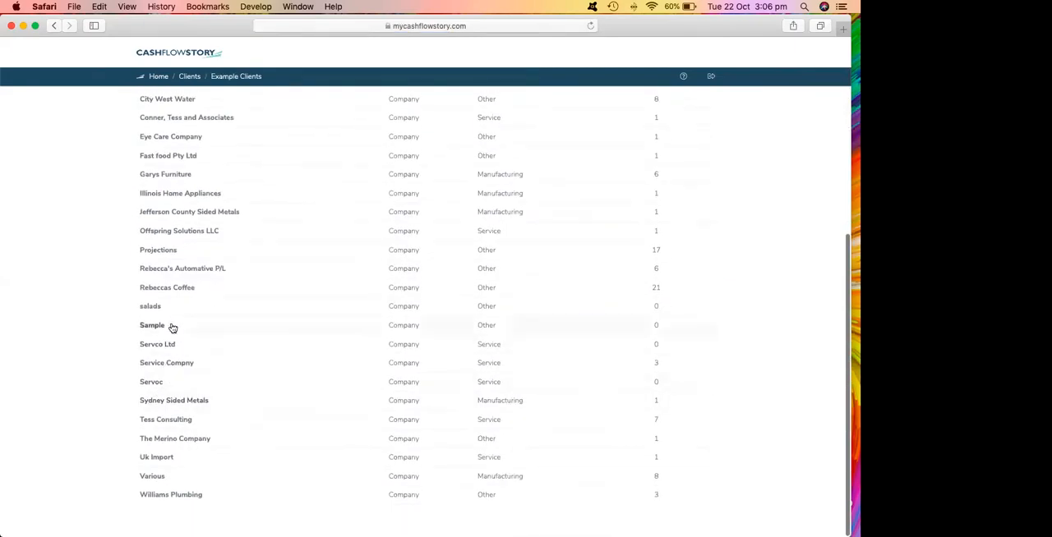
{"action": "left_click", "coordinate": [161, 292]}
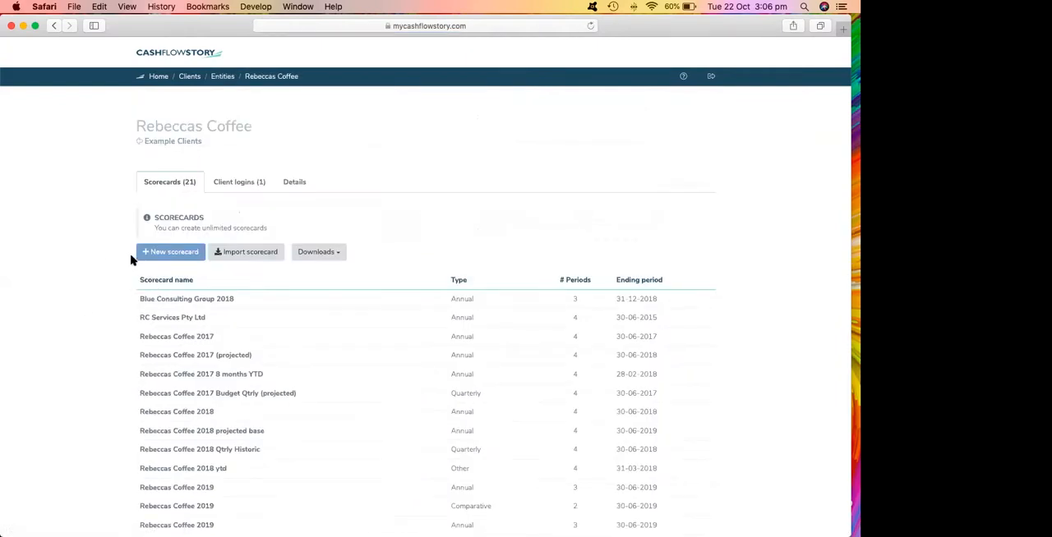
Create and save a new annual scorecard named Rebeccas Coffee 2019 with 3 reporting periods.
{"action": "left_click", "coordinate": [175, 254]}
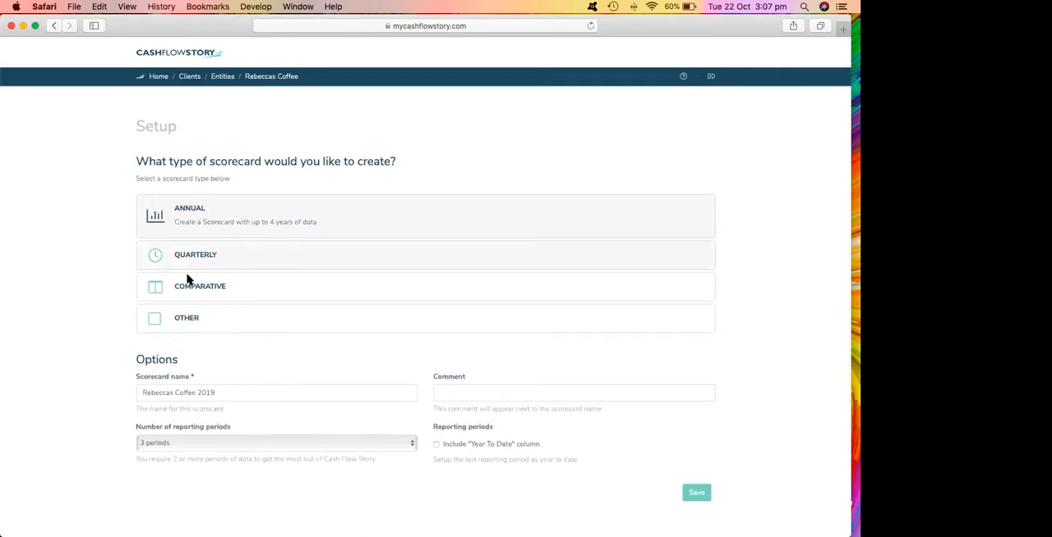
{"action": "left_click_drag", "start_coordinate": [201, 231], "coordinate": [205, 228]}
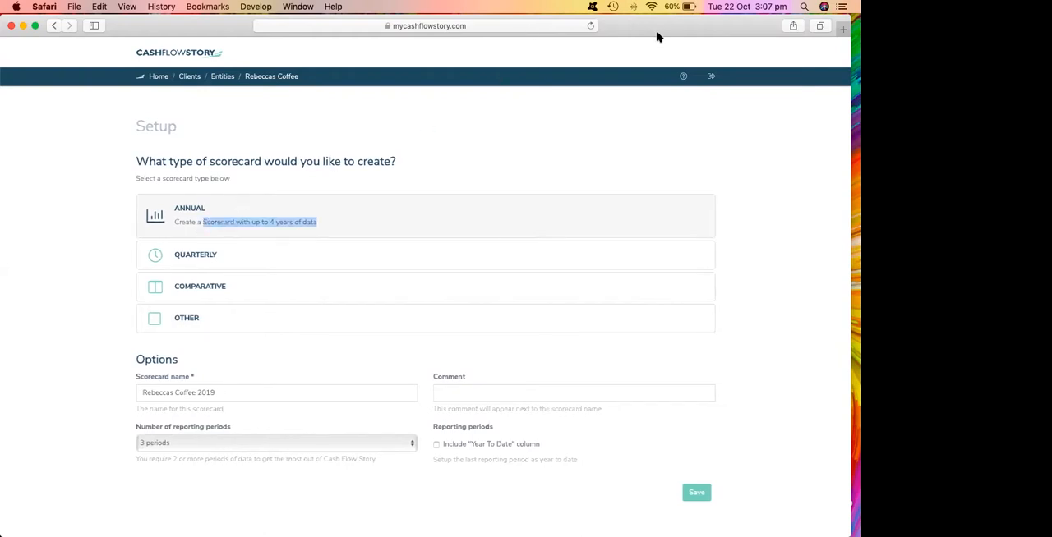
{"action": "left_click", "coordinate": [258, 223]}
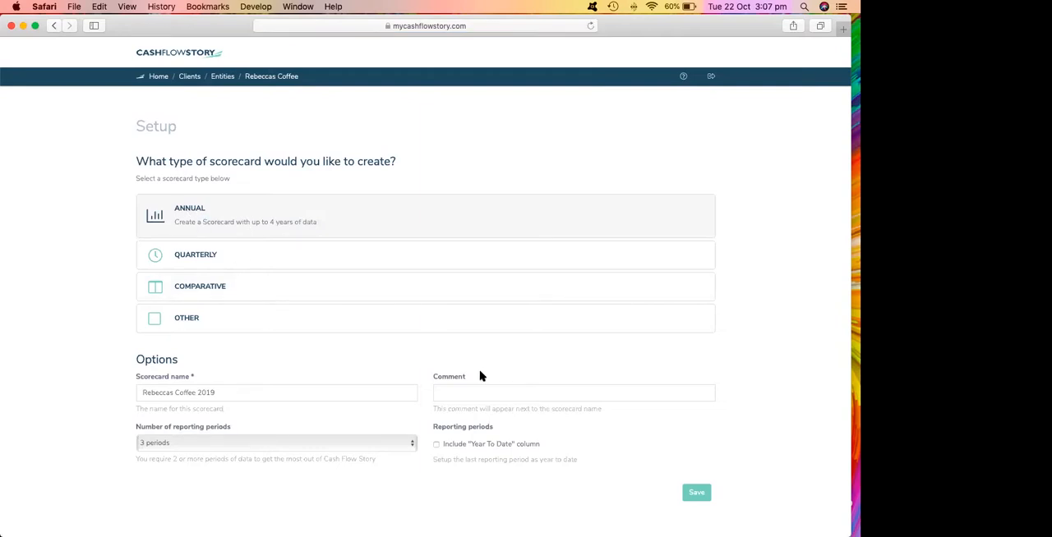
{"action": "left_click", "coordinate": [687, 492]}
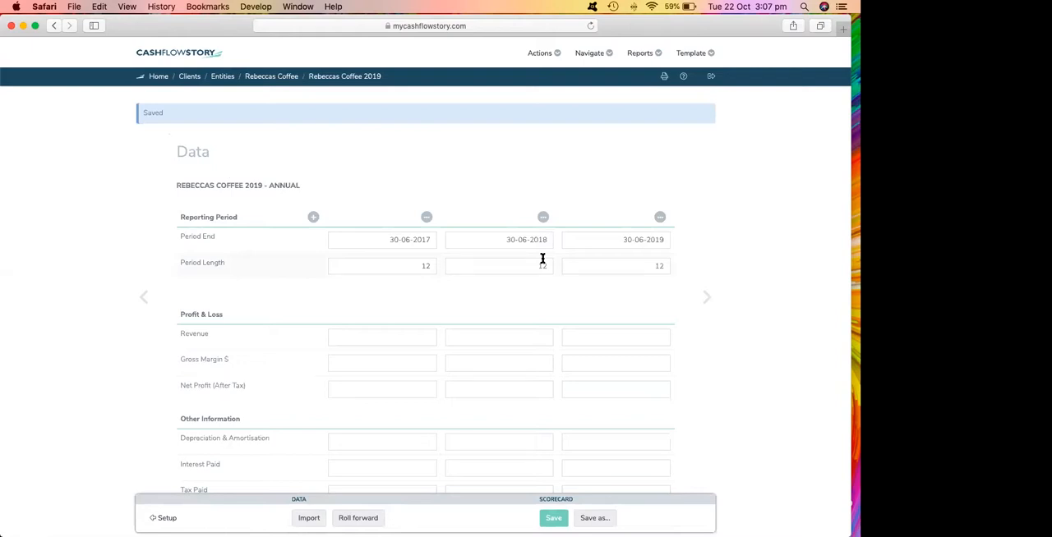
Review the new scorecard's data entry fields for profit and loss, other information, balance sheet and funding.
{"action": "scroll", "coordinate": [274, 301], "scroll_direction": "down", "scroll_amount": 1}
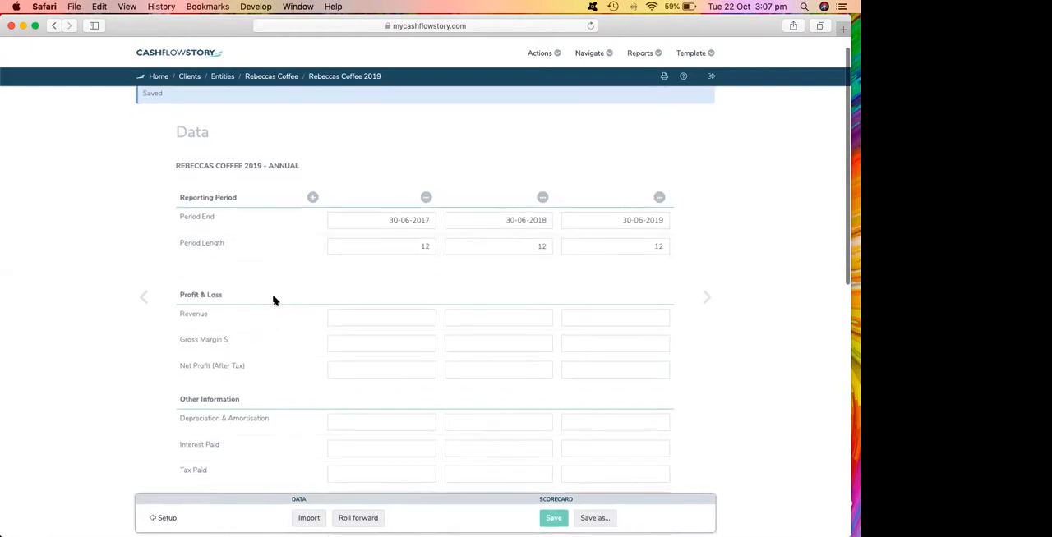
{"action": "scroll", "coordinate": [274, 301], "scroll_direction": "down", "scroll_amount": 2}
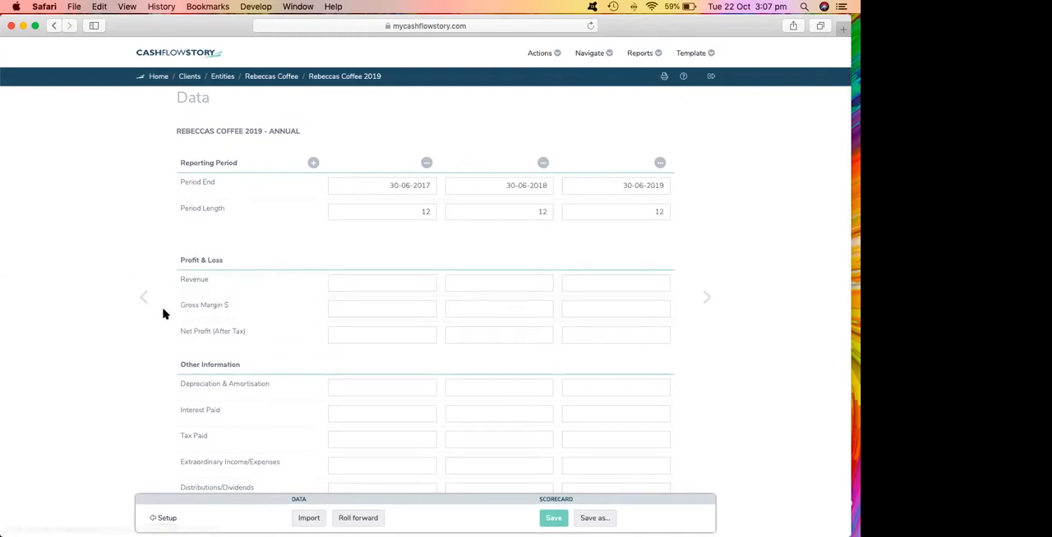
{"action": "scroll", "coordinate": [169, 332], "scroll_direction": "down", "scroll_amount": 4}
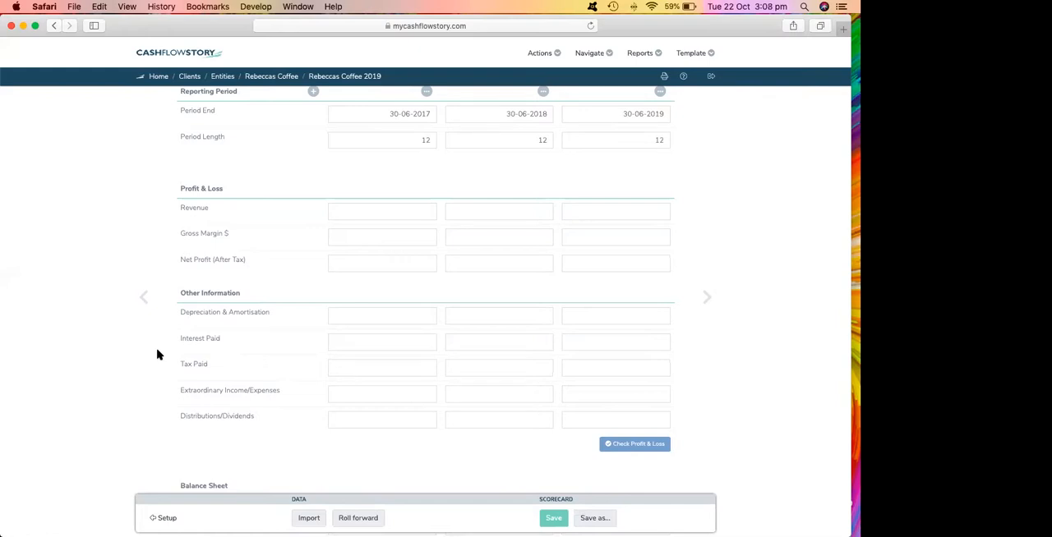
{"action": "scroll", "coordinate": [158, 355], "scroll_direction": "down", "scroll_amount": 5}
{"action": "scroll", "coordinate": [159, 355], "scroll_direction": "down", "scroll_amount": 1}
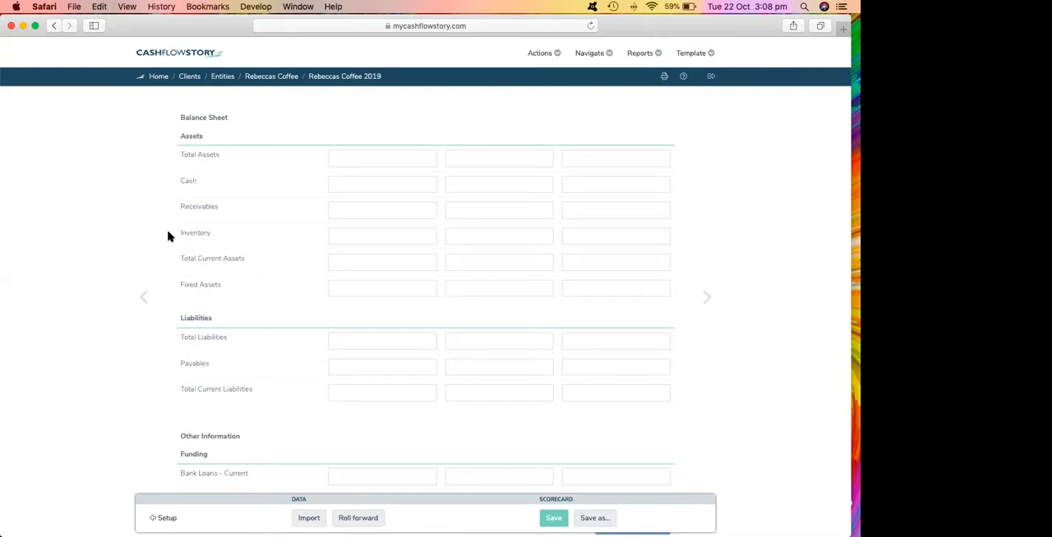
{"action": "scroll", "coordinate": [167, 237], "scroll_direction": "down", "scroll_amount": 2}
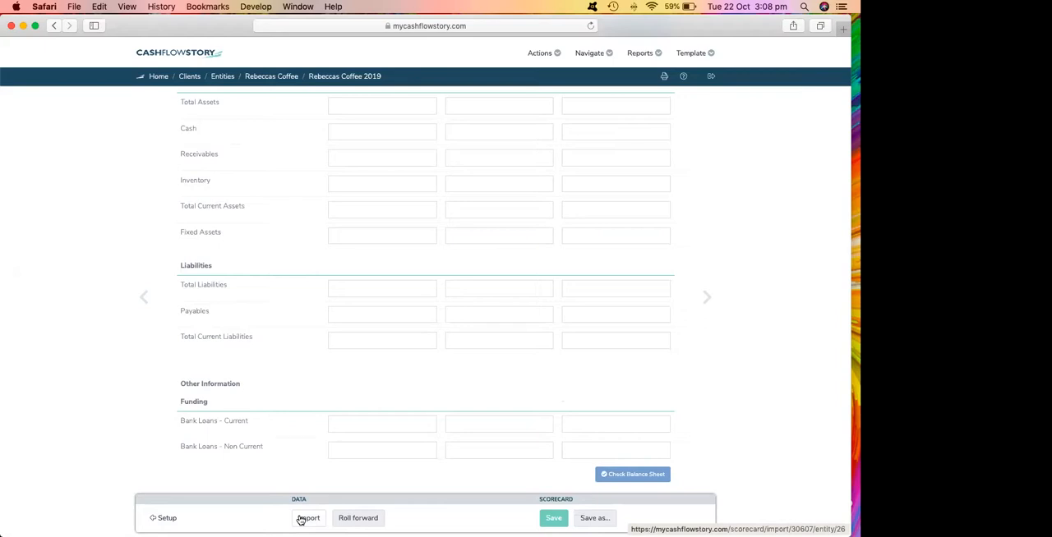
{"action": "scroll", "coordinate": [238, 378], "scroll_direction": "up", "scroll_amount": 10}
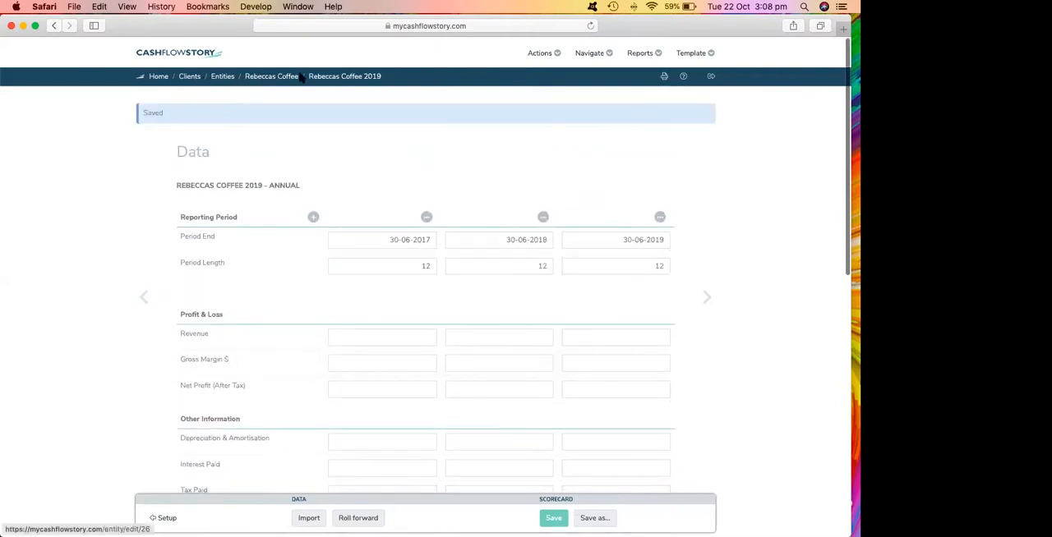
Open the client's Rebeccas Coffee 2018 annual scorecard and review its profit and loss and balance sheet accounts.
{"action": "left_click", "coordinate": [264, 78]}
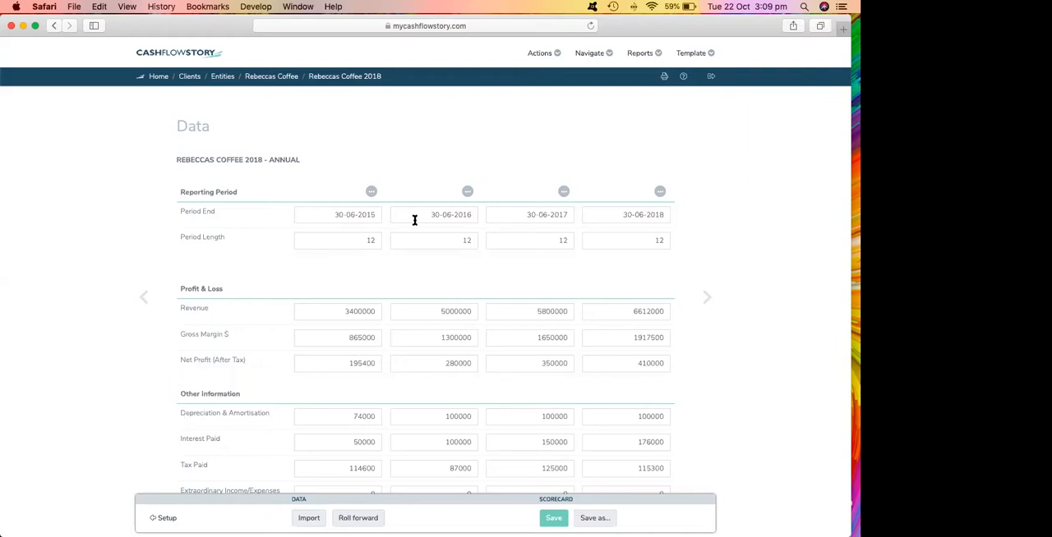
{"action": "left_click", "coordinate": [541, 58]}
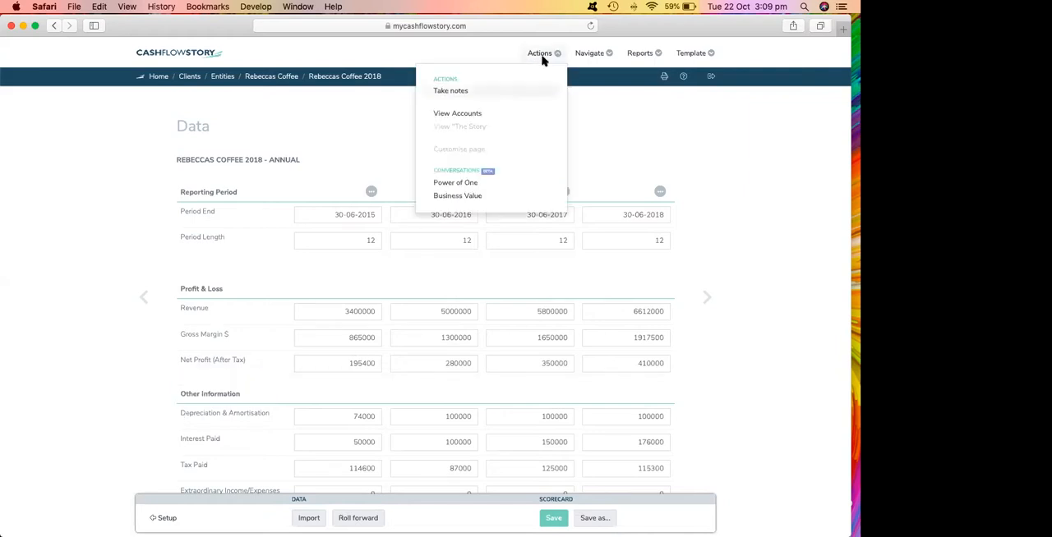
{"action": "left_click", "coordinate": [455, 114]}
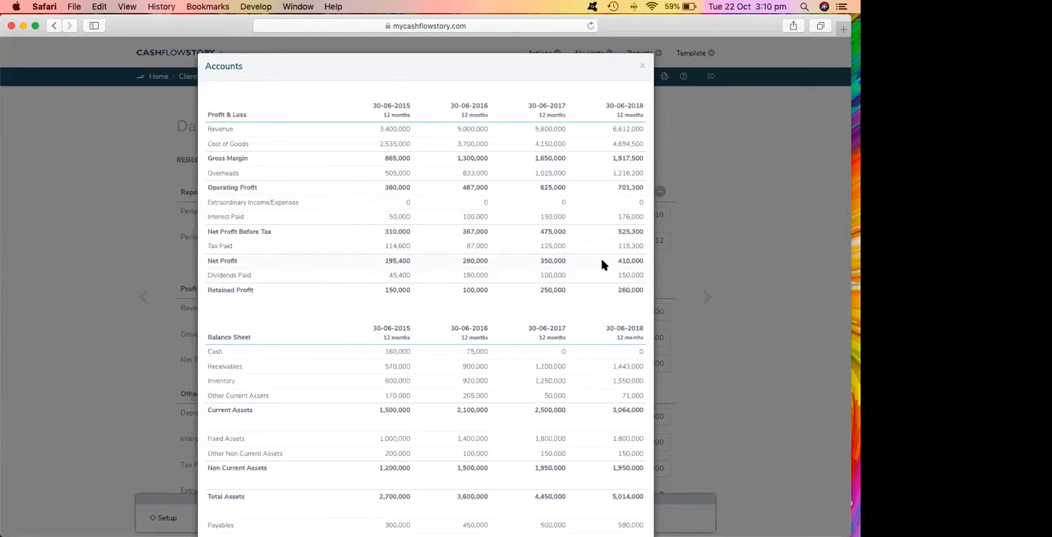
{"action": "scroll", "coordinate": [601, 265], "scroll_direction": "down", "scroll_amount": 5}
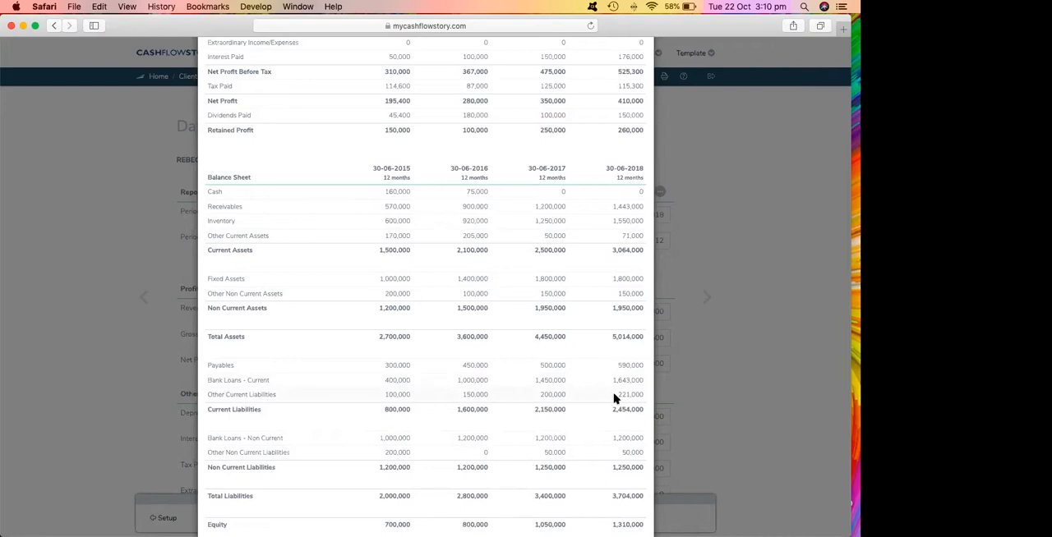
{"action": "scroll", "coordinate": [612, 378], "scroll_direction": "down", "scroll_amount": 3}
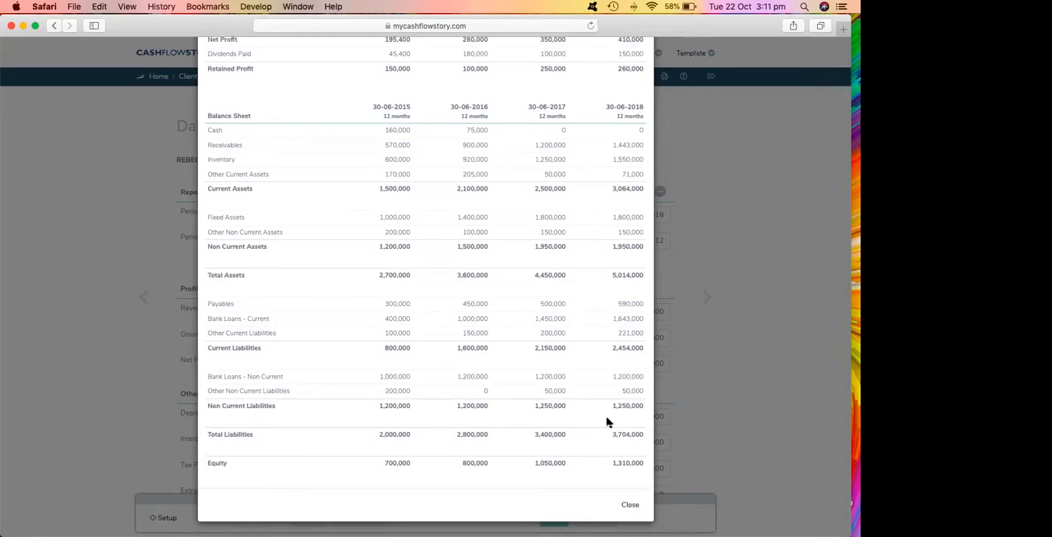
{"action": "left_click", "coordinate": [629, 506]}
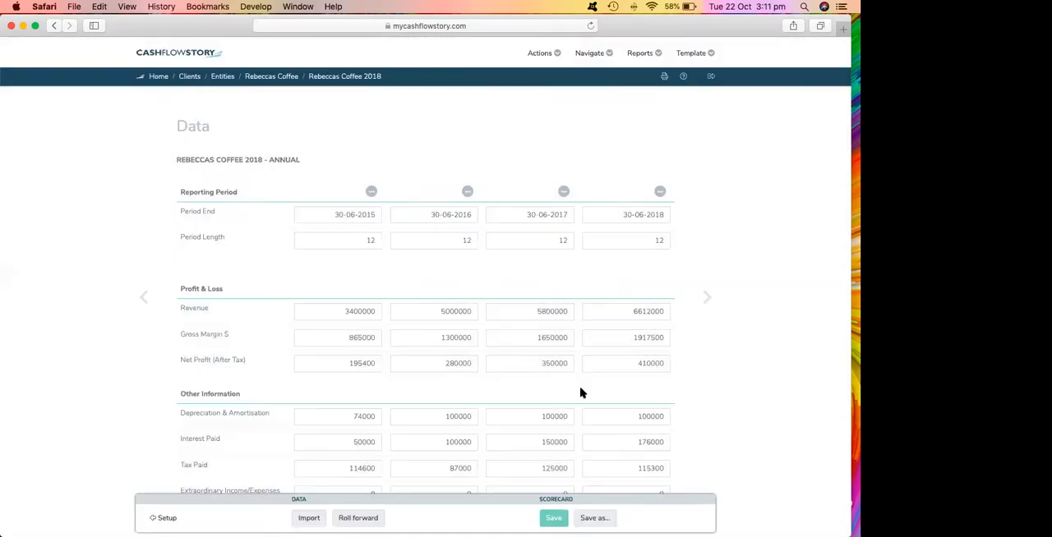
Go to the scorecard's Power of One page and set the overall Power of One value to 0.0.
{"action": "left_click", "coordinate": [585, 54]}
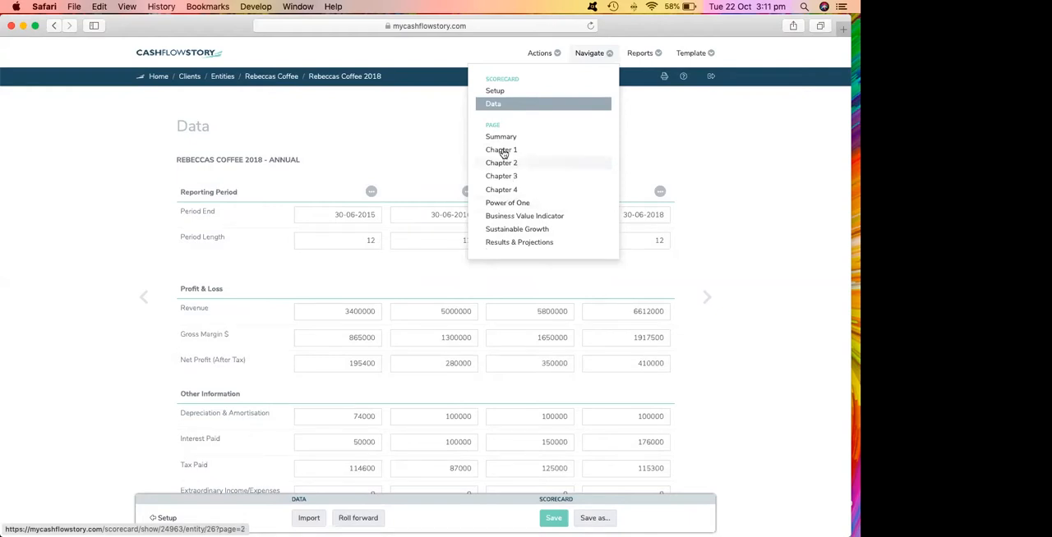
{"action": "left_click", "coordinate": [498, 204]}
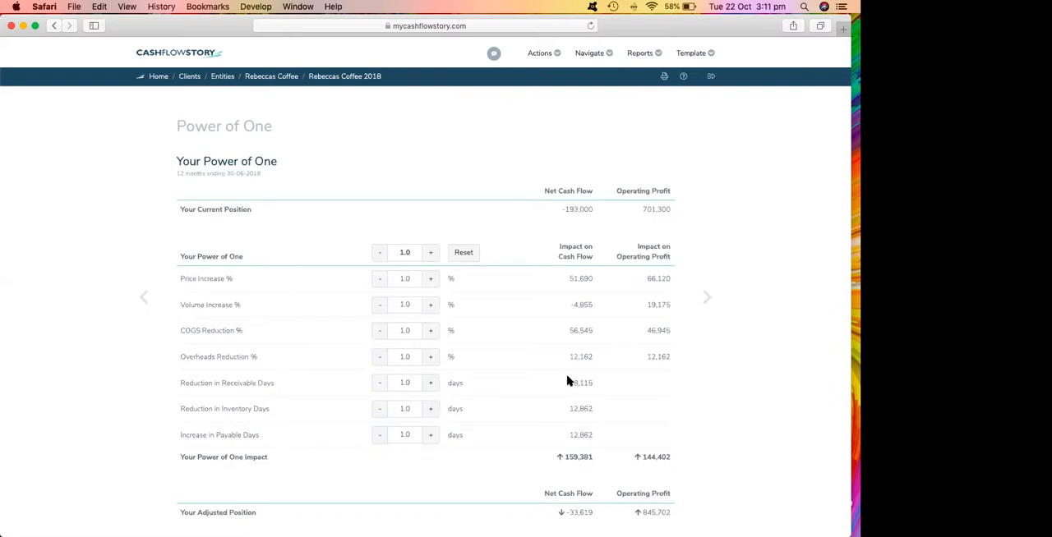
{"action": "left_click", "coordinate": [379, 256]}
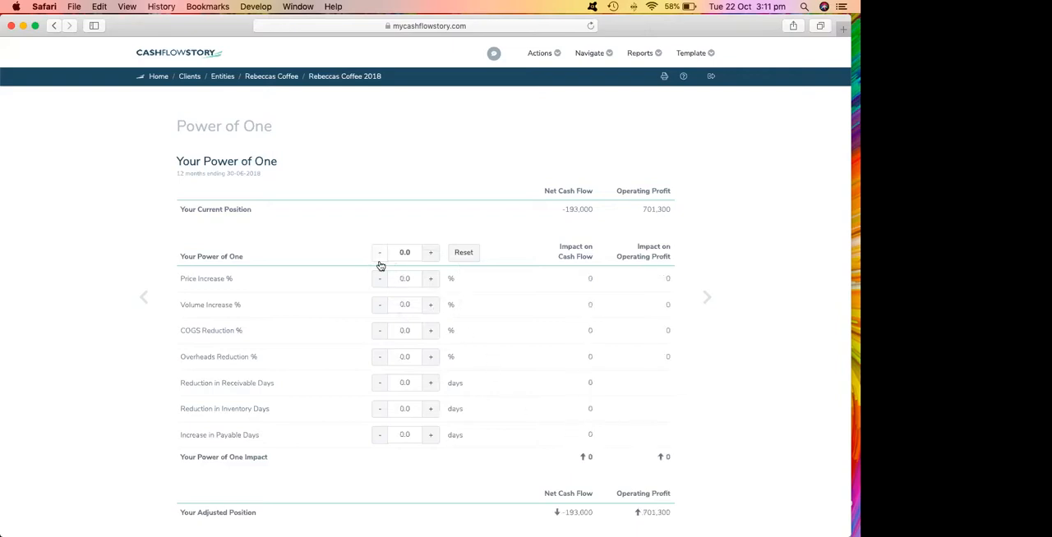
Set volume increase, price increase, COGS reduction and overheads reduction to 1.0% each.
{"action": "left_click", "coordinate": [427, 310]}
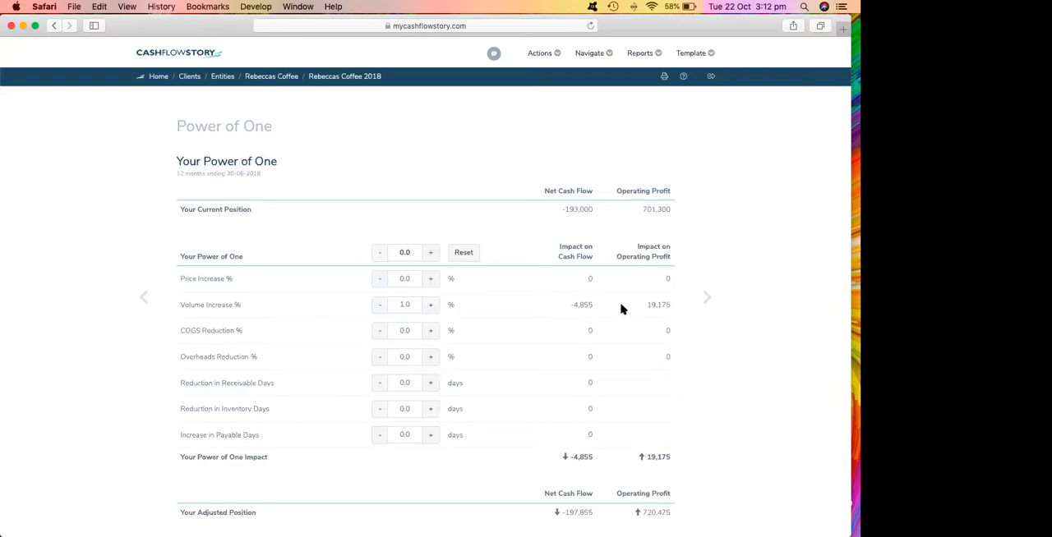
{"action": "left_click", "coordinate": [431, 279]}
{"action": "left_click", "coordinate": [428, 331]}
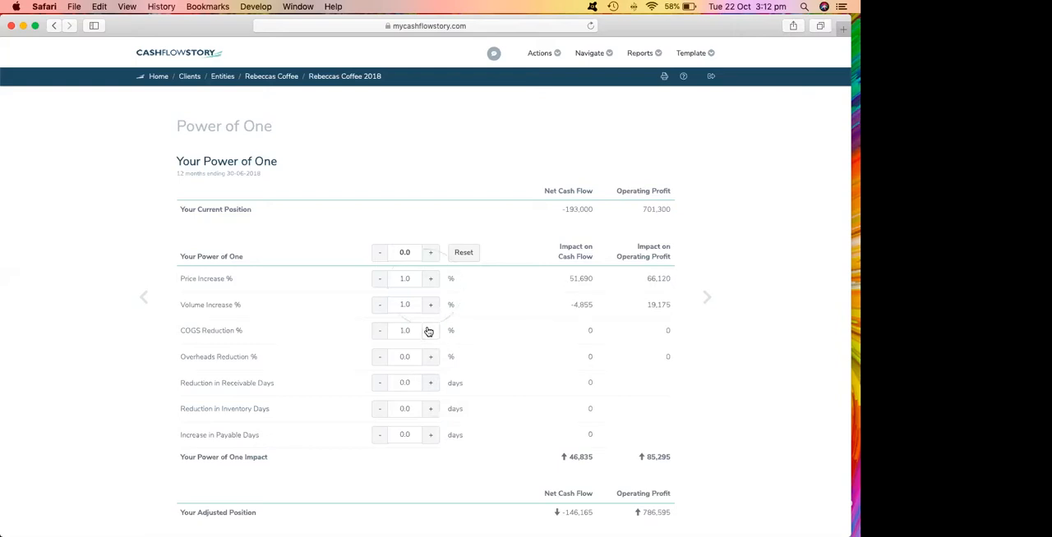
{"action": "left_click", "coordinate": [430, 357]}
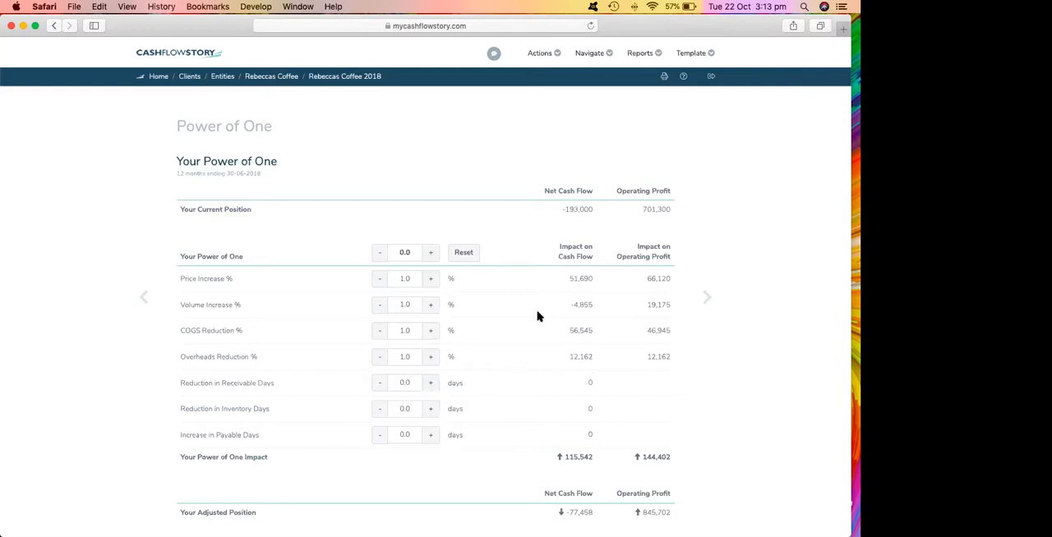
Reset the Power of One, set its overall value to 0.0, and set the price increase to 2.0%.
{"action": "left_click", "coordinate": [465, 254]}
{"action": "left_click", "coordinate": [380, 254]}
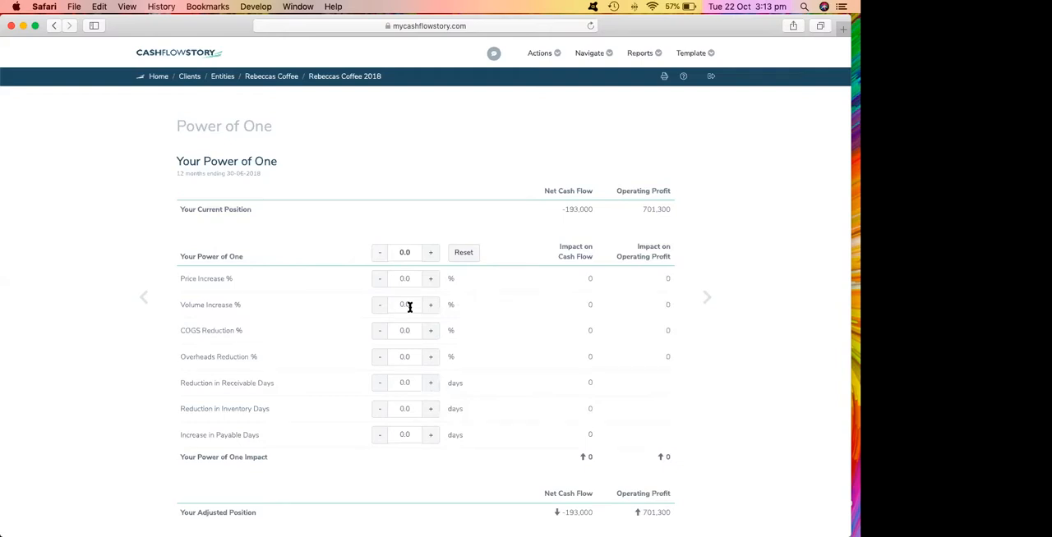
{"action": "left_click", "coordinate": [430, 280]}
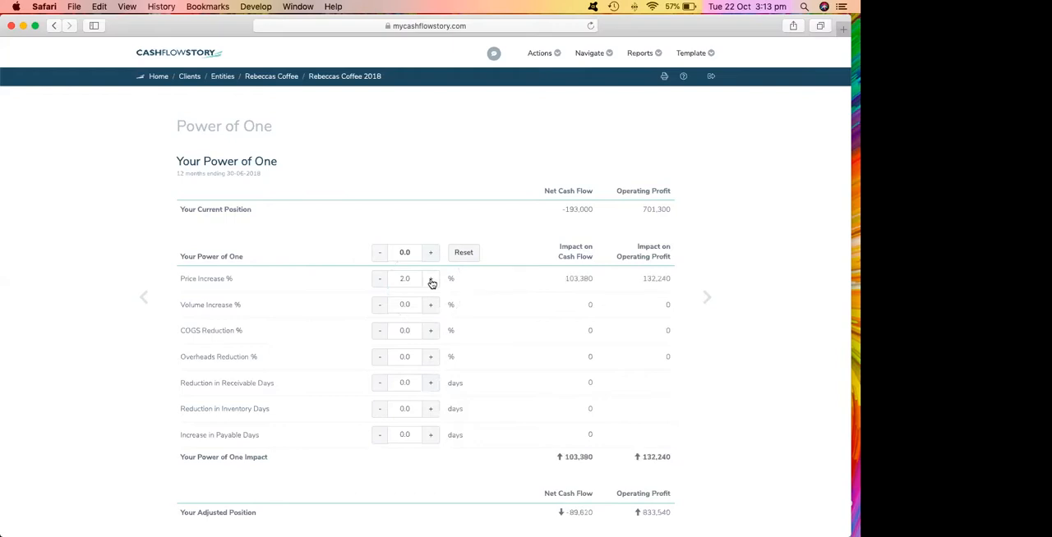
Set the overheads reduction to 3.0% and the reduction in receivable days to 7.0 days.
{"action": "left_click", "coordinate": [432, 358]}
{"action": "left_click", "coordinate": [430, 358]}
{"action": "left_click", "coordinate": [431, 359]}
{"action": "left_click", "coordinate": [430, 384]}
{"action": "left_click", "coordinate": [431, 384]}
{"action": "left_click", "coordinate": [431, 385]}
{"action": "left_click", "coordinate": [431, 383]}
{"action": "left_click", "coordinate": [430, 384]}
{"action": "left_click", "coordinate": [430, 384]}
{"action": "left_click", "coordinate": [430, 383]}
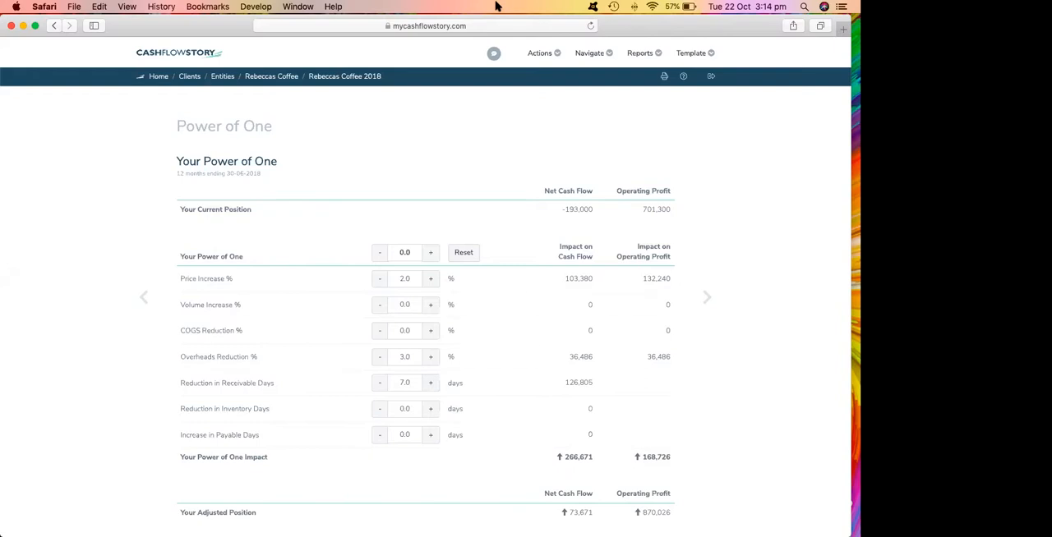
View the strategy notes for the Power of One page and close them.
{"action": "left_click", "coordinate": [557, 54]}
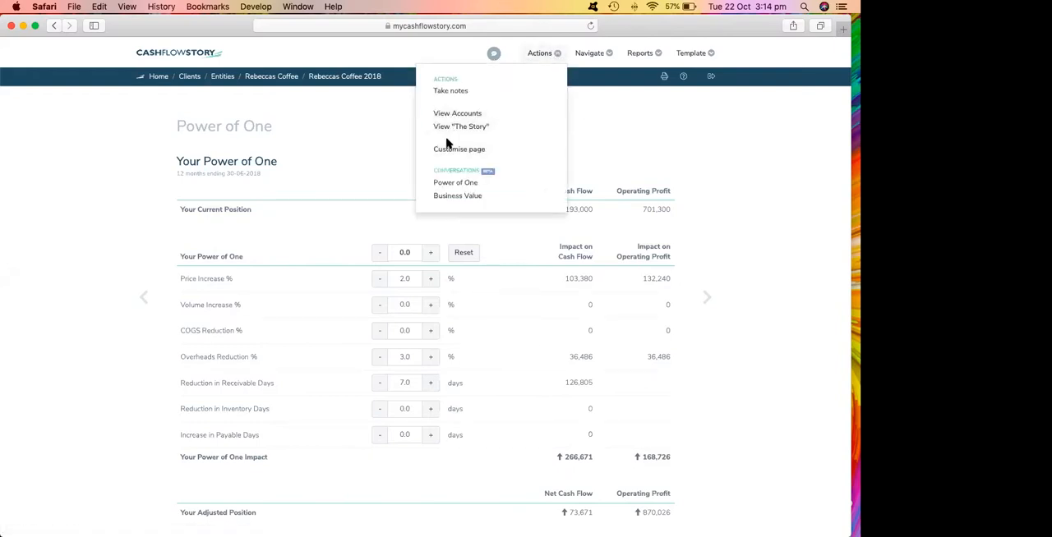
{"action": "left_click", "coordinate": [448, 93]}
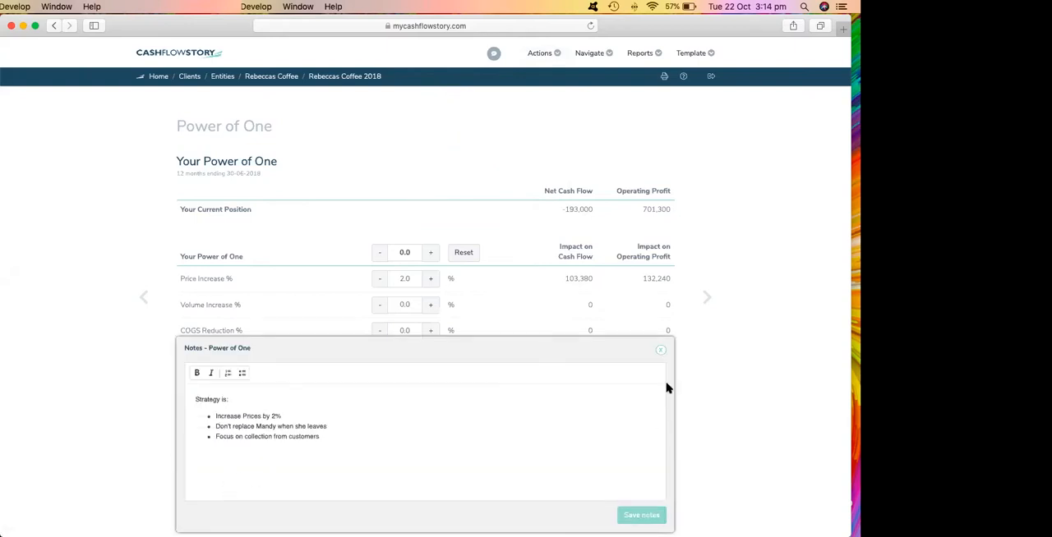
{"action": "left_click", "coordinate": [661, 349]}
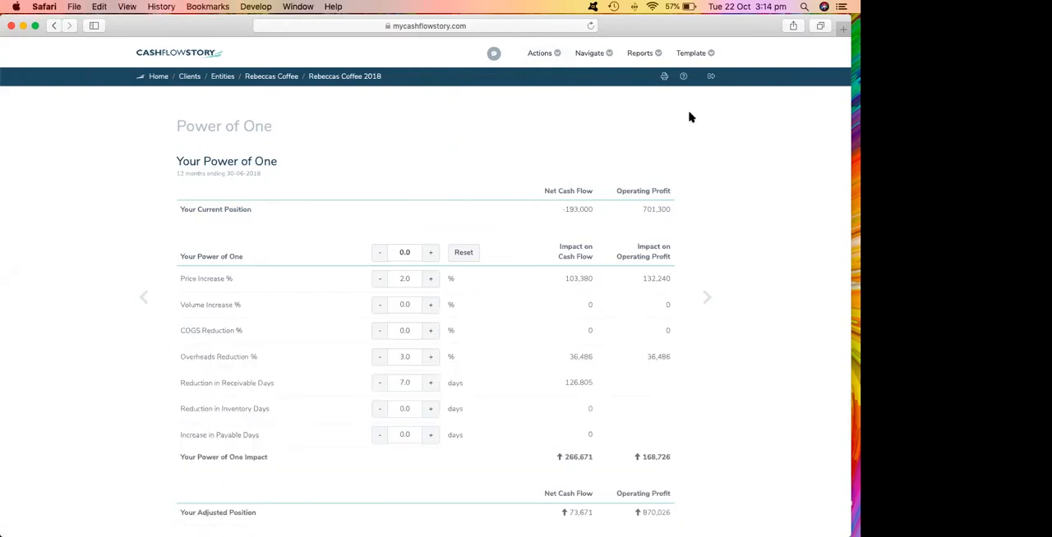
Check the PDF print options for the Power of One page in portrait, this page only, and dismiss them.
{"action": "left_click", "coordinate": [664, 76]}
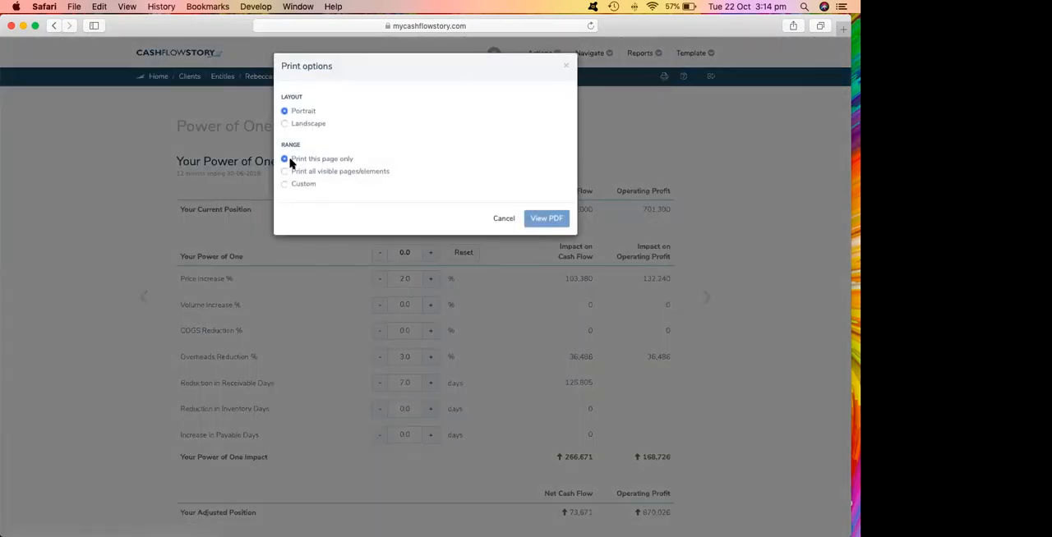
{"action": "left_click", "coordinate": [542, 219]}
{"action": "left_click", "coordinate": [503, 220]}
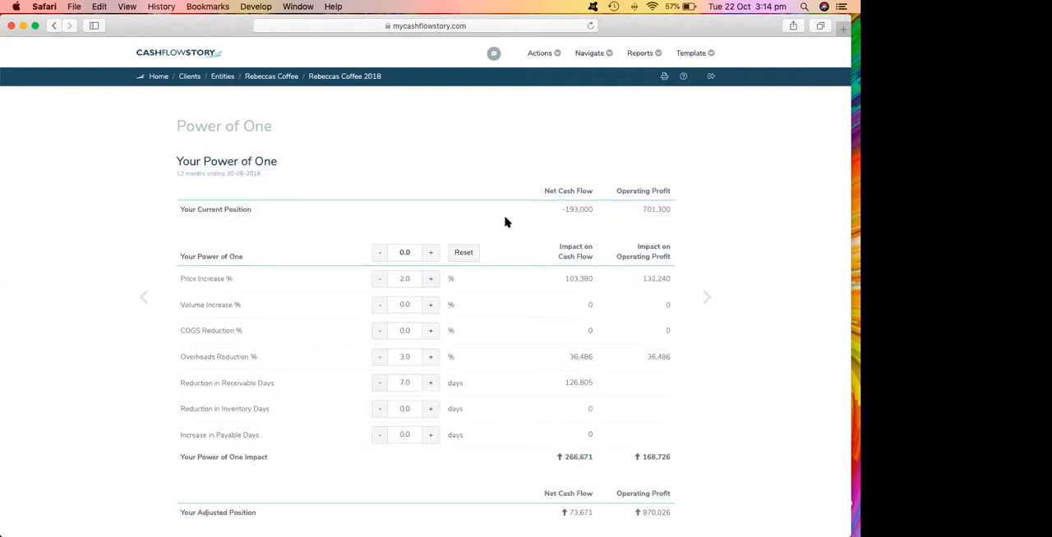
Review the adjusted position on the Power of One page and open the Chapter 1 profitability page.
{"action": "scroll", "coordinate": [491, 237], "scroll_direction": "down", "scroll_amount": 2}
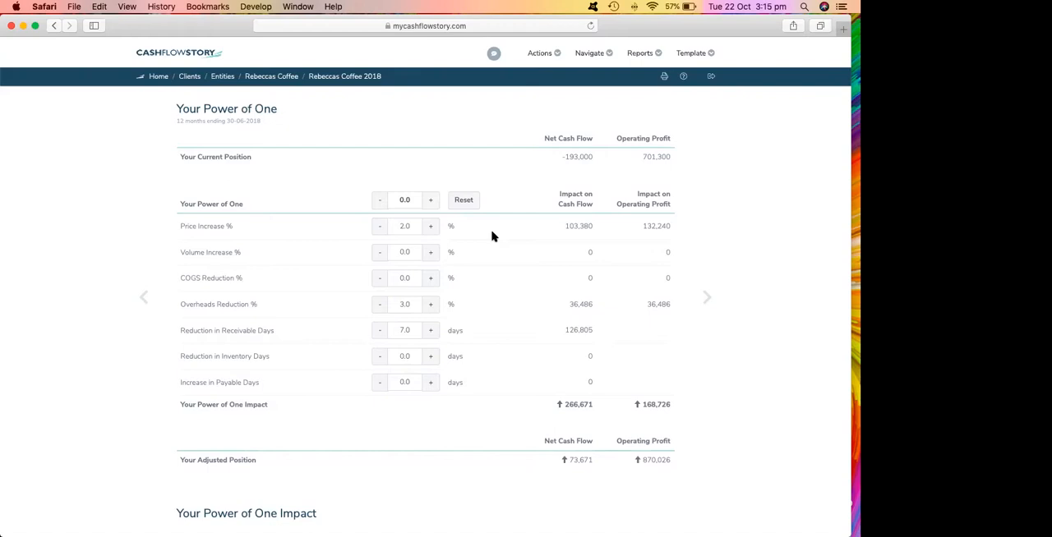
{"action": "left_click", "coordinate": [589, 53]}
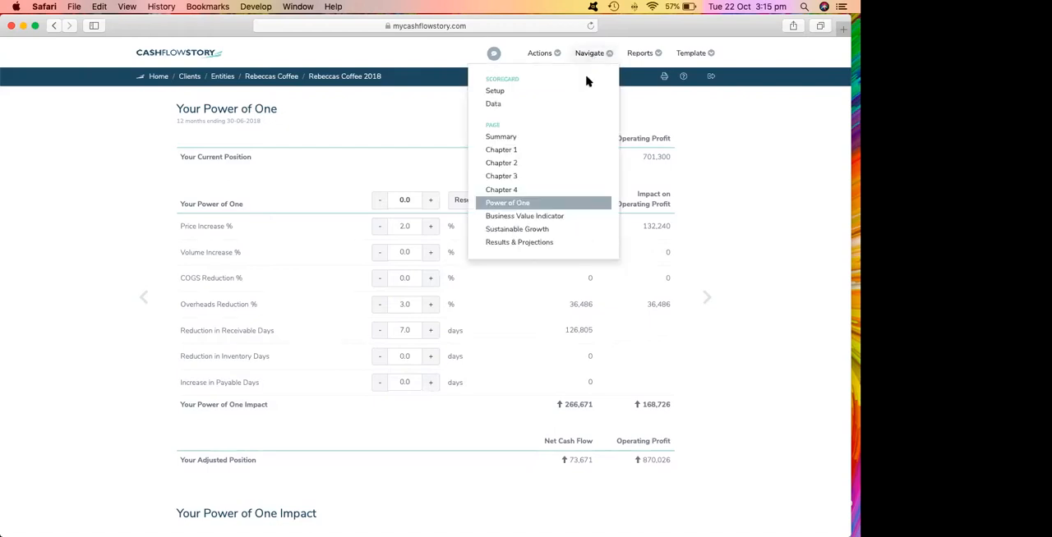
{"action": "left_click", "coordinate": [498, 153]}
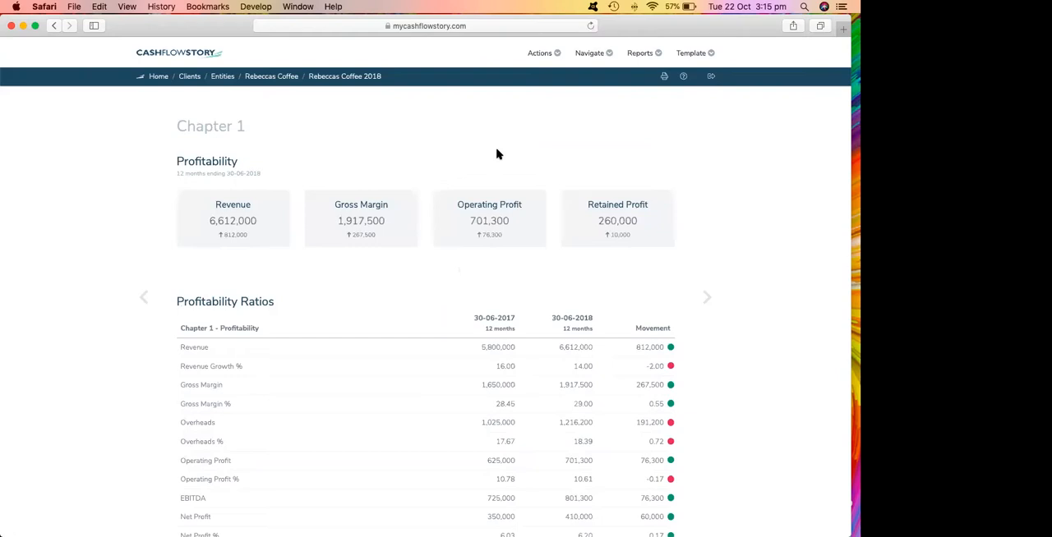
Customise the Chapter 1 page by placing Profitability Ratios below Profitability Trends and the Power of One table below the ratios.
{"action": "left_click", "coordinate": [549, 54]}
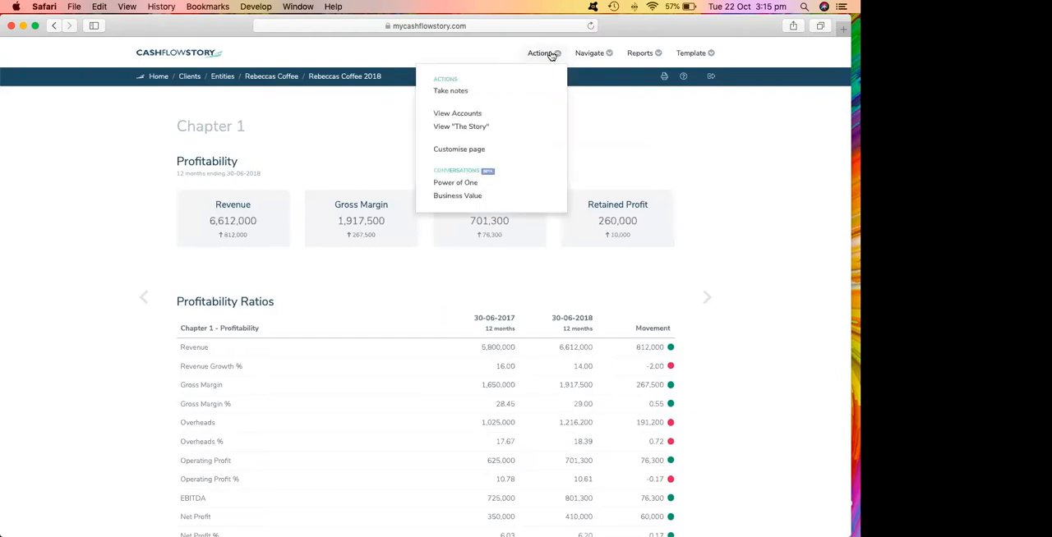
{"action": "left_click", "coordinate": [465, 155]}
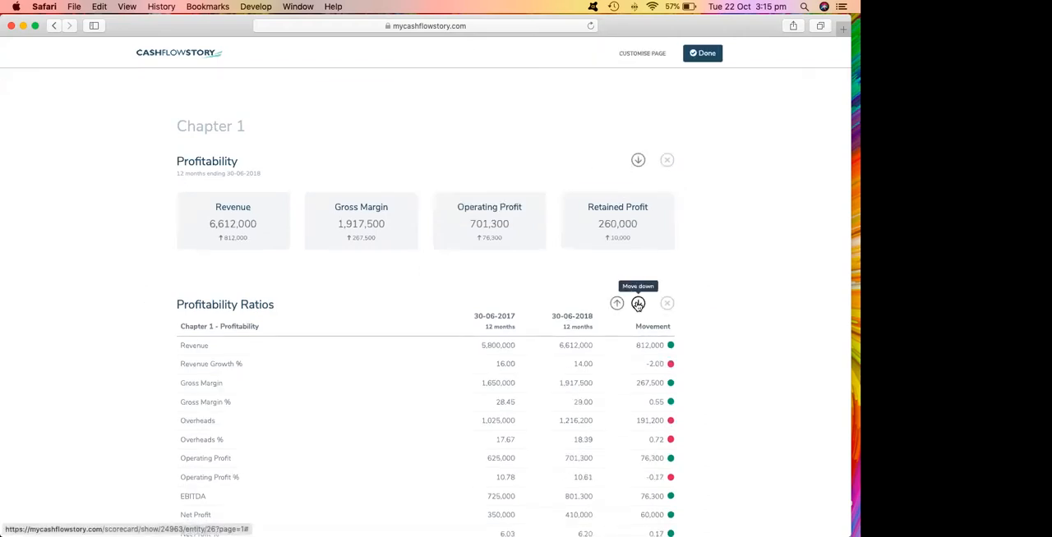
{"action": "left_click", "coordinate": [637, 304]}
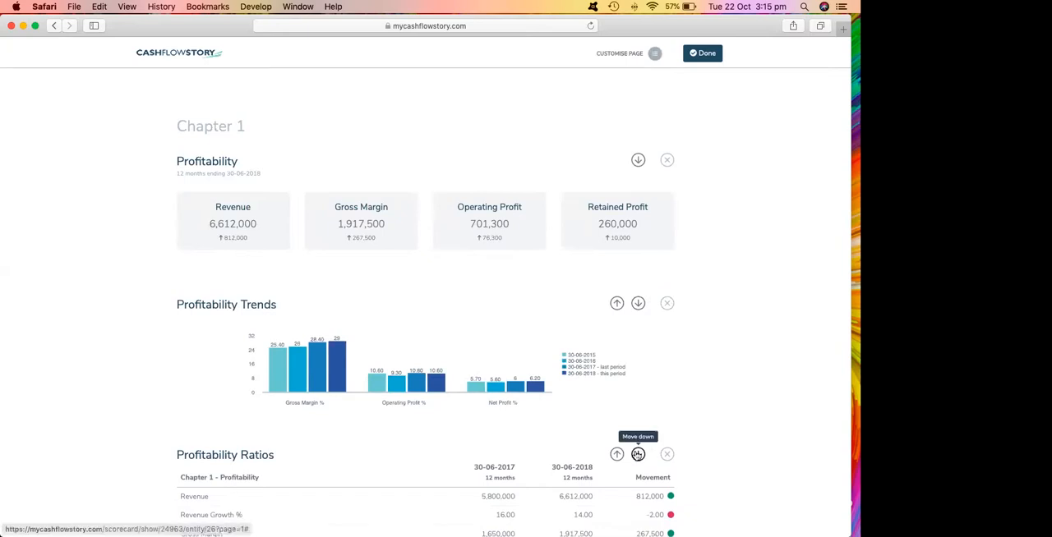
{"action": "left_click", "coordinate": [638, 453]}
{"action": "scroll", "coordinate": [617, 433], "scroll_direction": "down", "scroll_amount": 5}
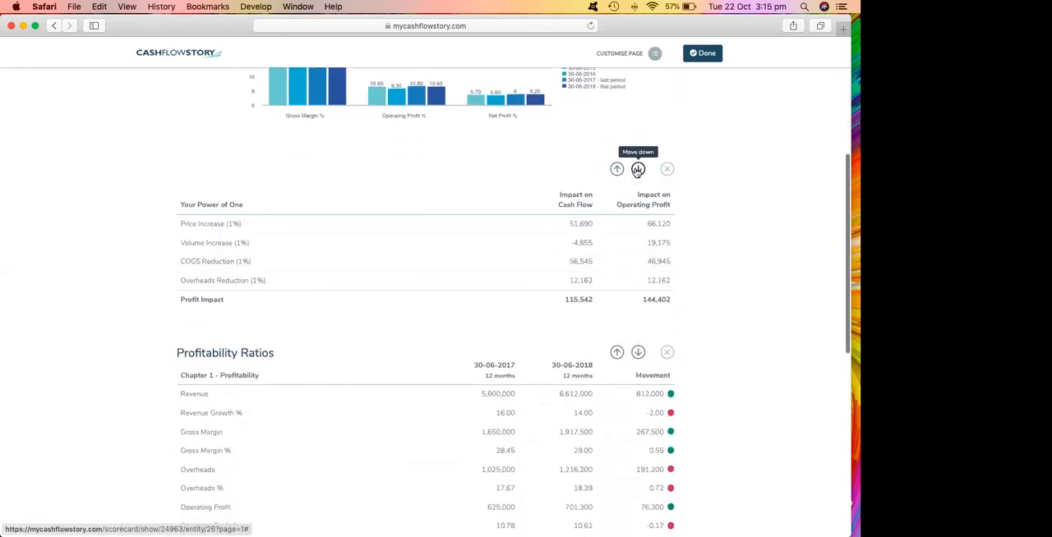
{"action": "left_click", "coordinate": [638, 169]}
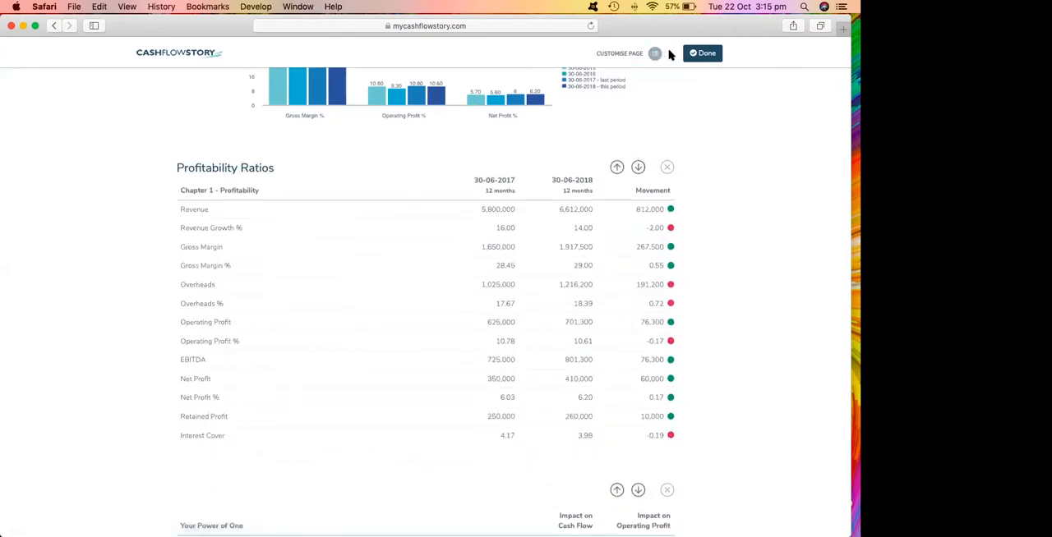
{"action": "left_click", "coordinate": [694, 52]}
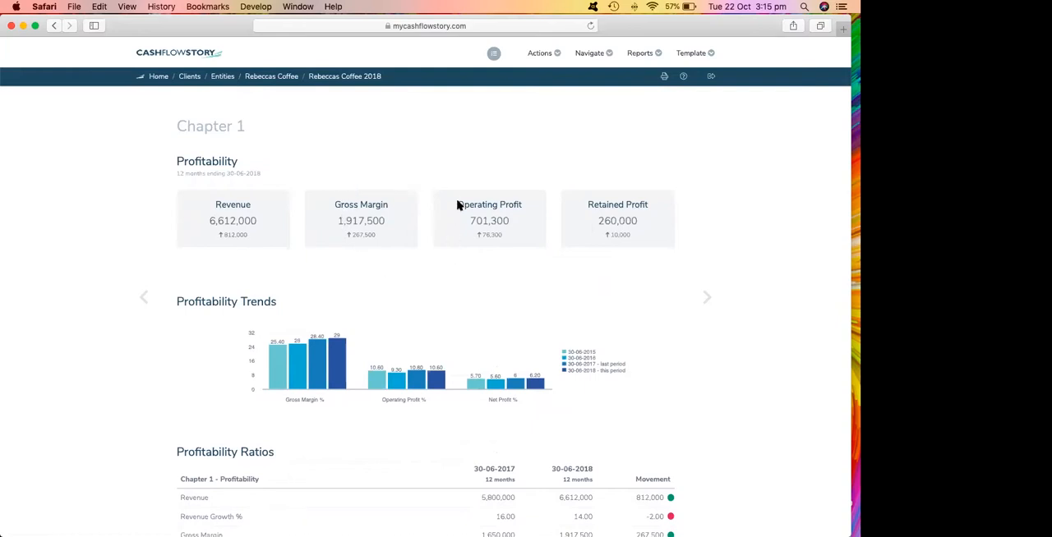
Check the rearranged Chapter 1 page and reset its customisation to the original layout.
{"action": "scroll", "coordinate": [460, 211], "scroll_direction": "down", "scroll_amount": 5}
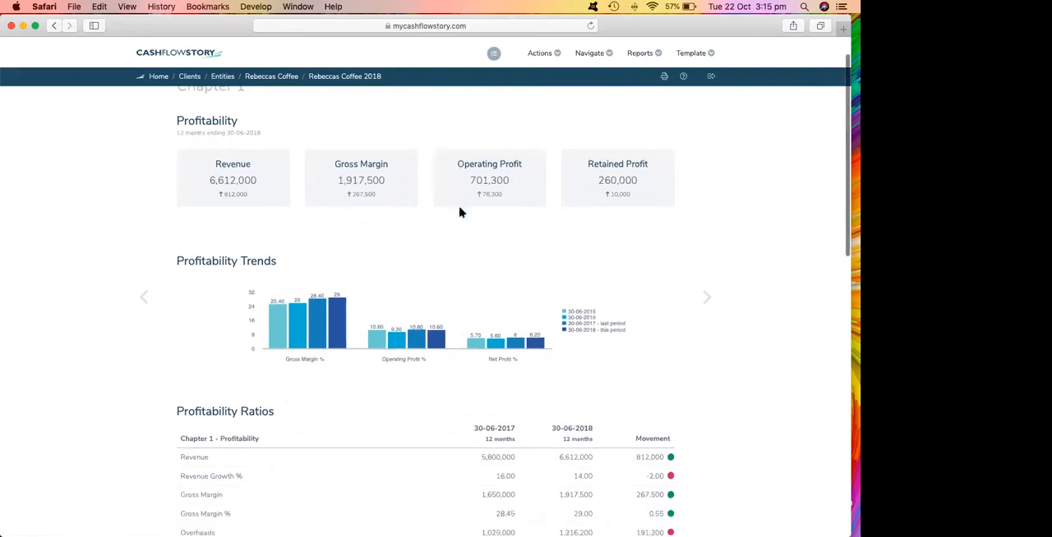
{"action": "scroll", "coordinate": [461, 212], "scroll_direction": "down", "scroll_amount": 6}
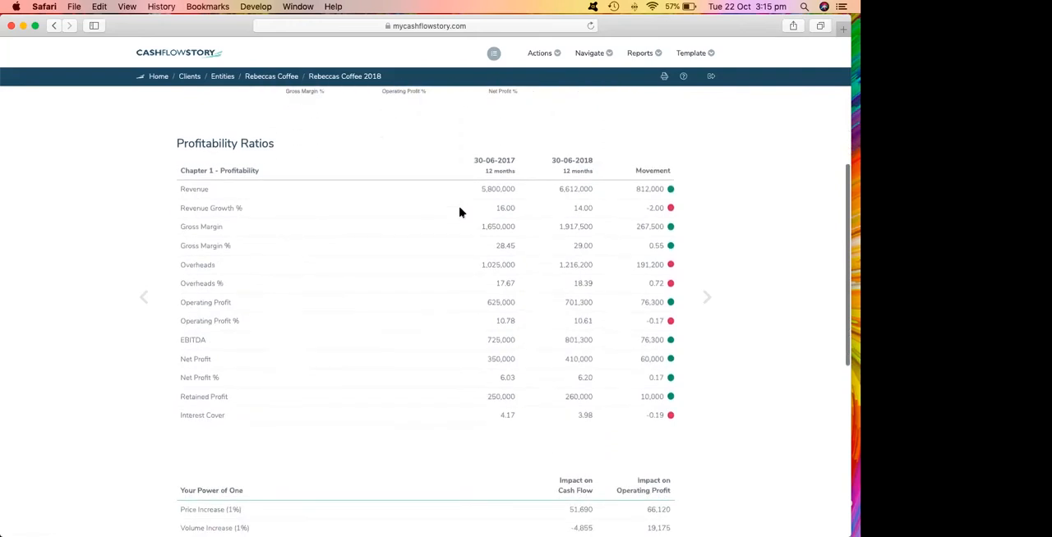
{"action": "scroll", "coordinate": [460, 212], "scroll_direction": "down", "scroll_amount": 6}
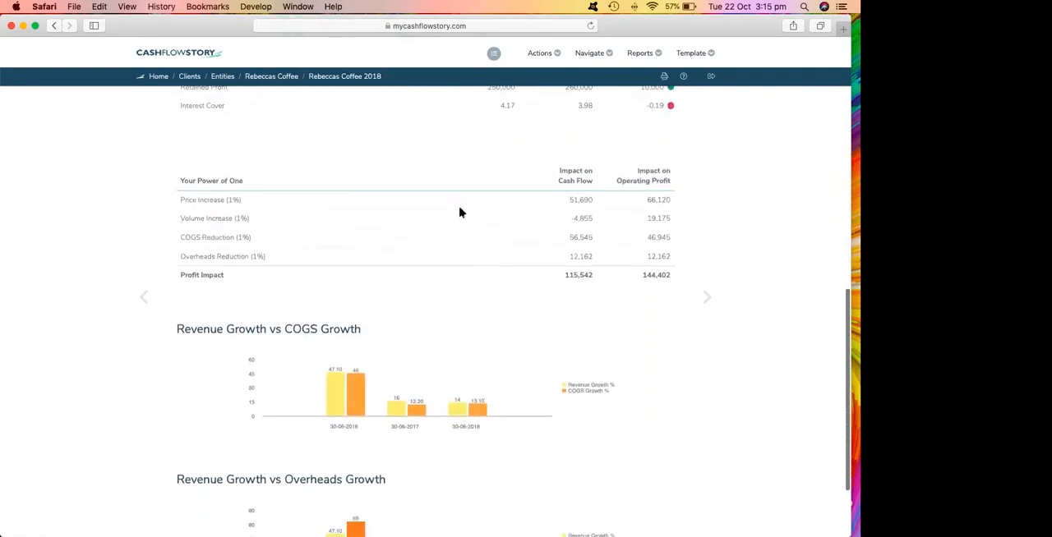
{"action": "scroll", "coordinate": [458, 213], "scroll_direction": "up", "scroll_amount": 9}
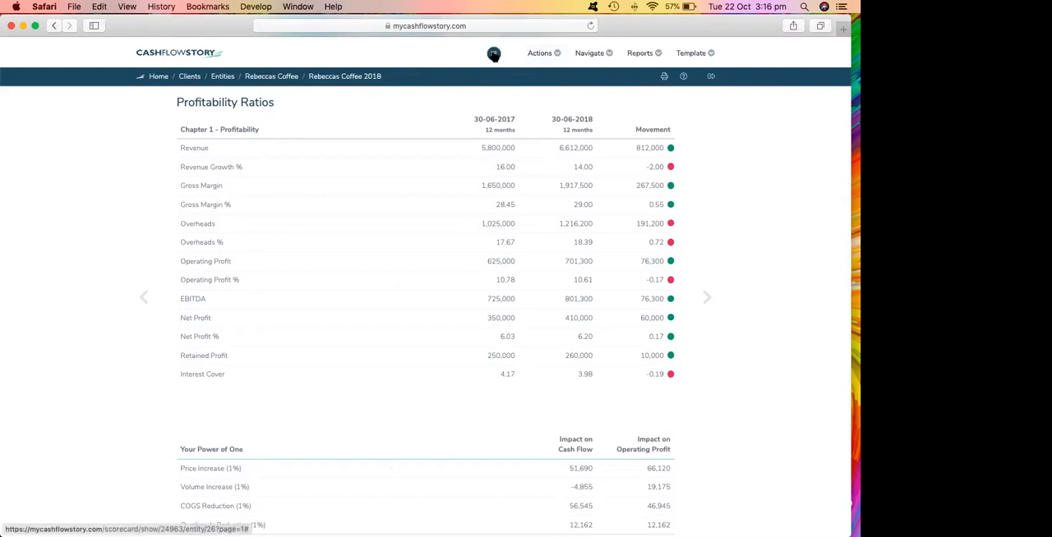
{"action": "left_click", "coordinate": [494, 56]}
{"action": "left_click", "coordinate": [546, 152]}
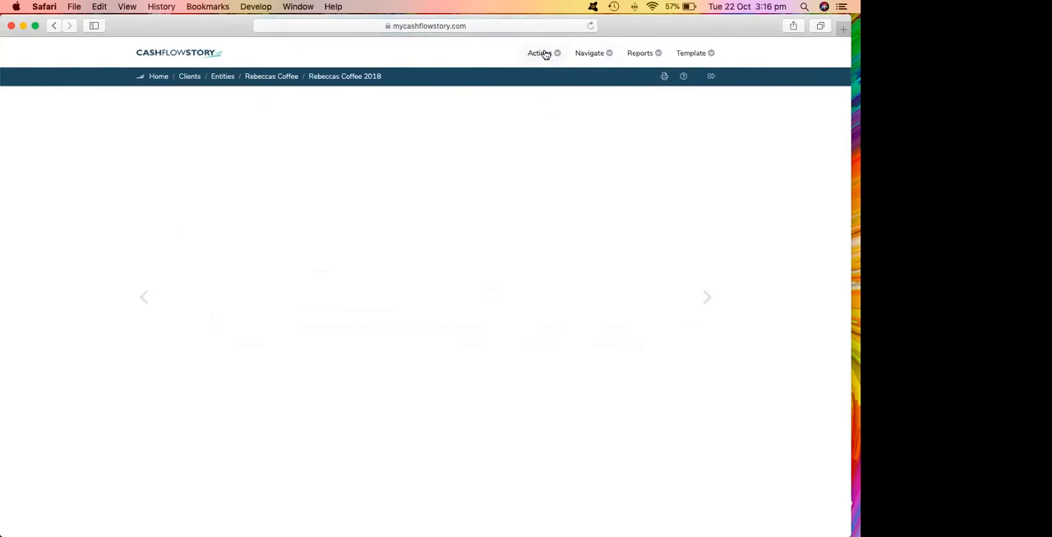
Customise the Chapter 1 page by removing the Profitability Ratios and Power of One tables.
{"action": "left_click", "coordinate": [544, 54]}
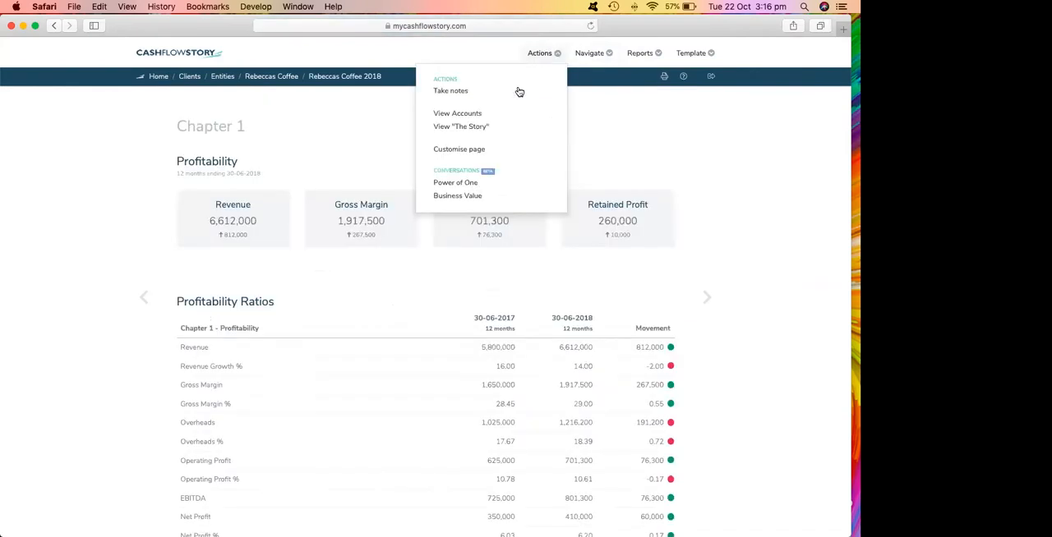
{"action": "left_click", "coordinate": [460, 149]}
{"action": "left_click", "coordinate": [665, 304]}
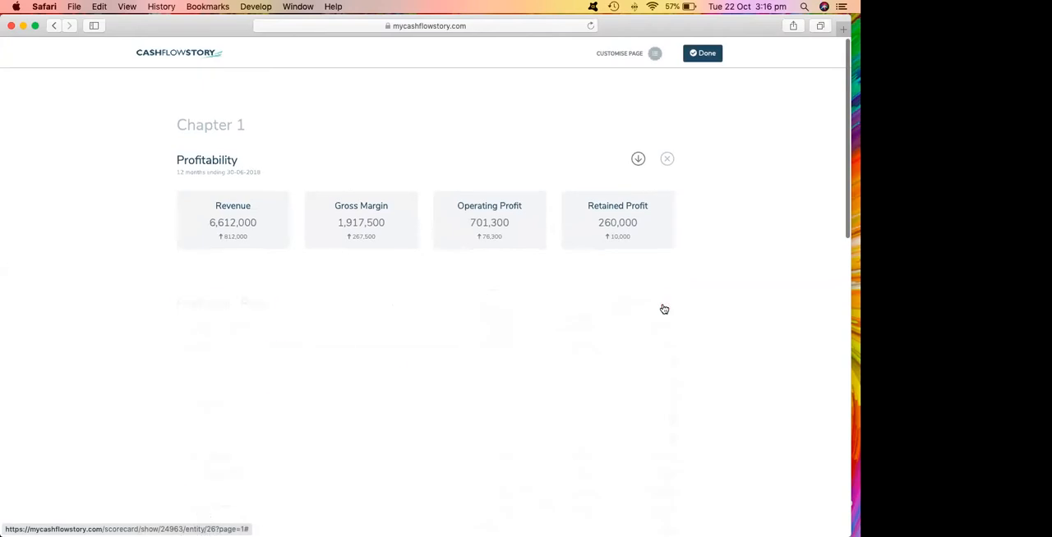
{"action": "left_click", "coordinate": [666, 456]}
{"action": "scroll", "coordinate": [603, 337], "scroll_direction": "down", "scroll_amount": 5}
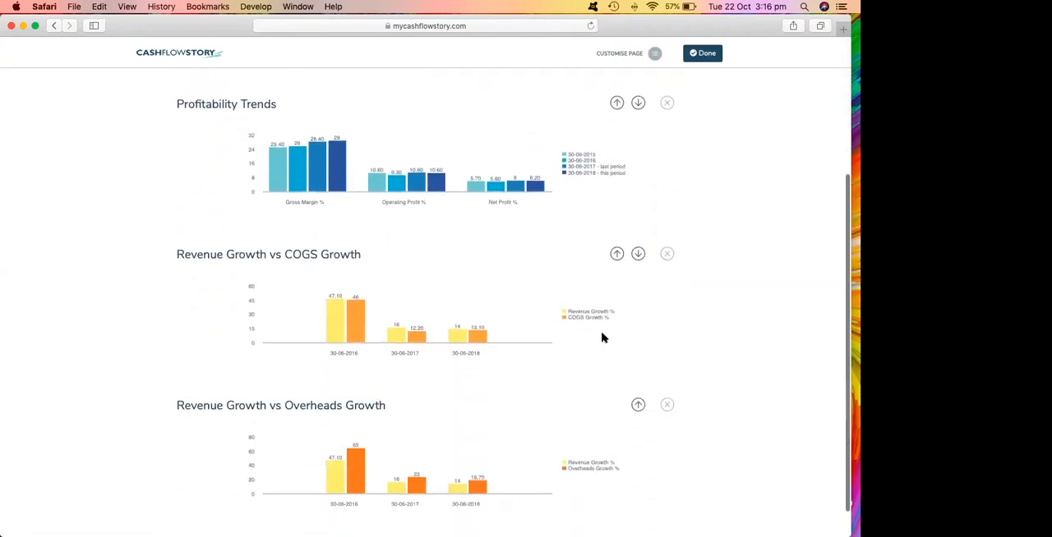
{"action": "left_click", "coordinate": [694, 53]}
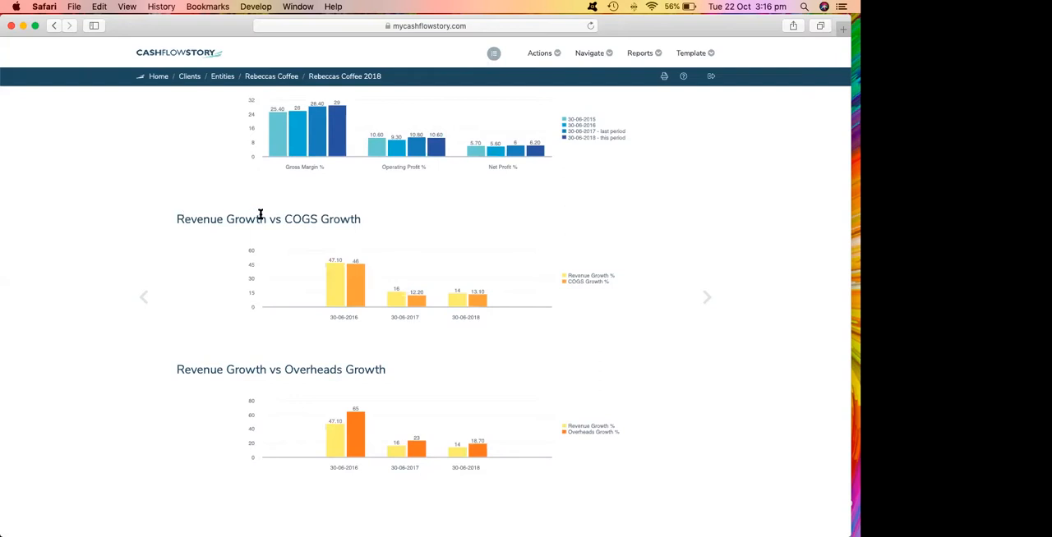
Switch the scorecard to the Cash Flow Story - Default template and open its Chapter 2 page.
{"action": "left_click", "coordinate": [707, 296]}
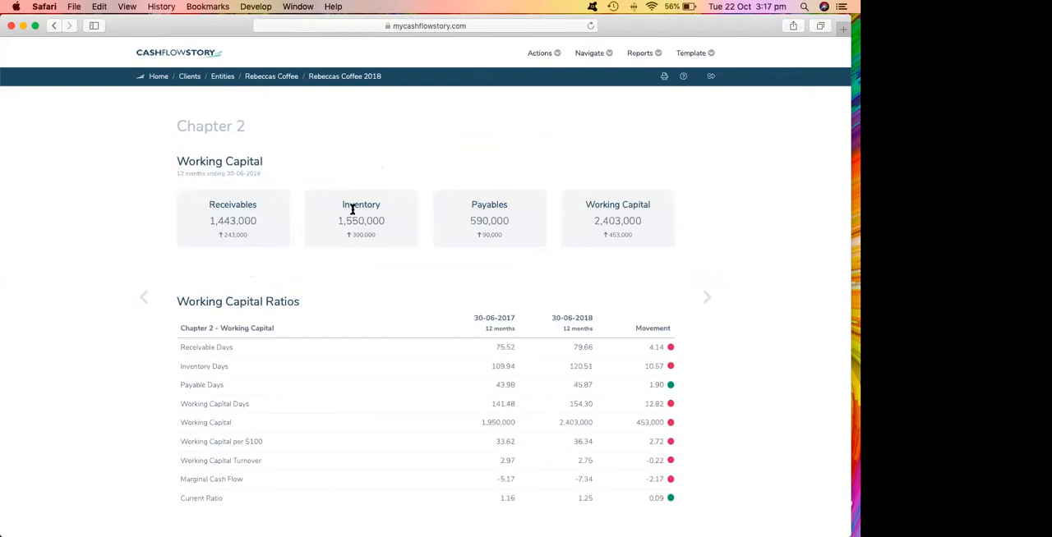
{"action": "left_click", "coordinate": [684, 59]}
{"action": "left_click", "coordinate": [631, 93]}
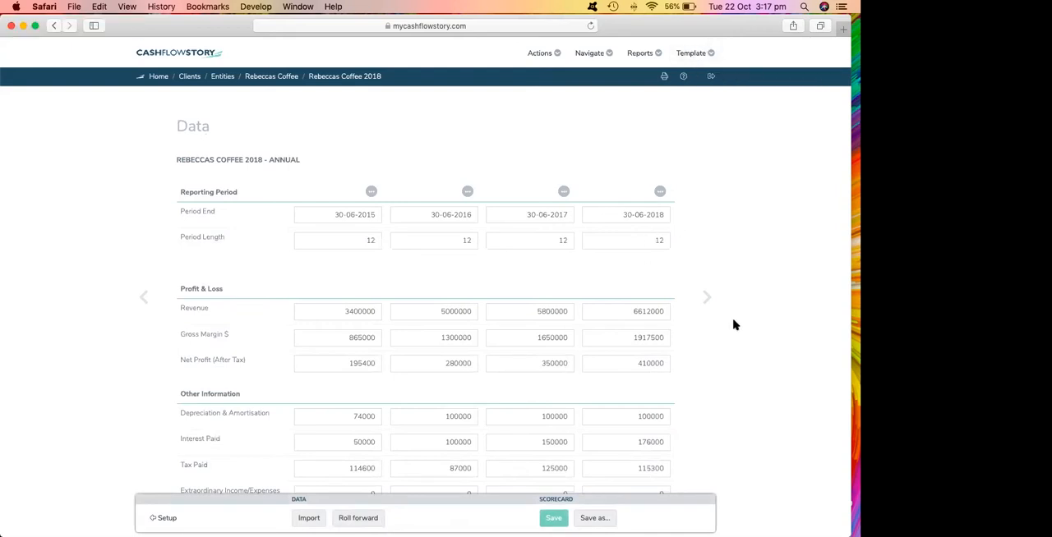
{"action": "left_click", "coordinate": [591, 54]}
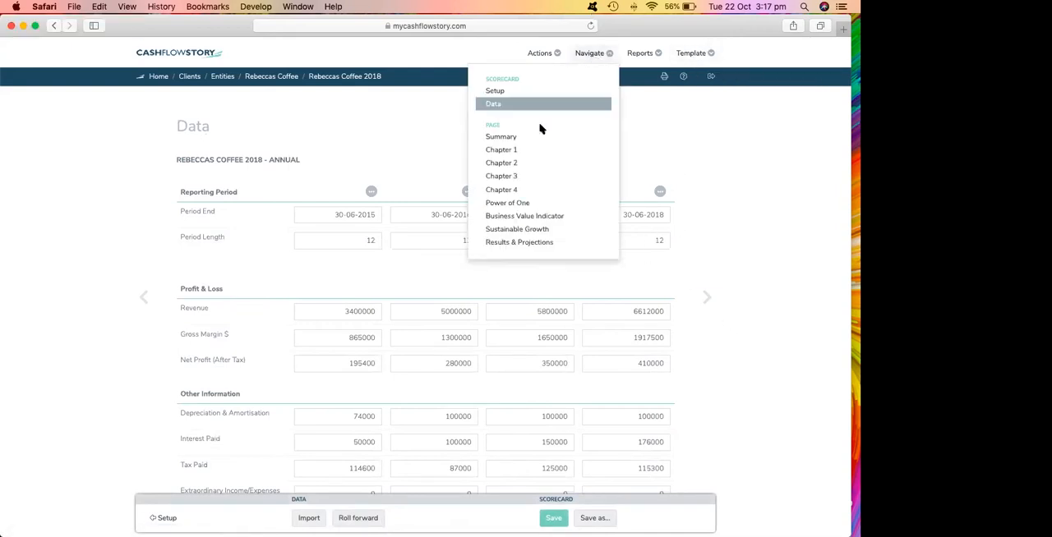
{"action": "left_click", "coordinate": [509, 168]}
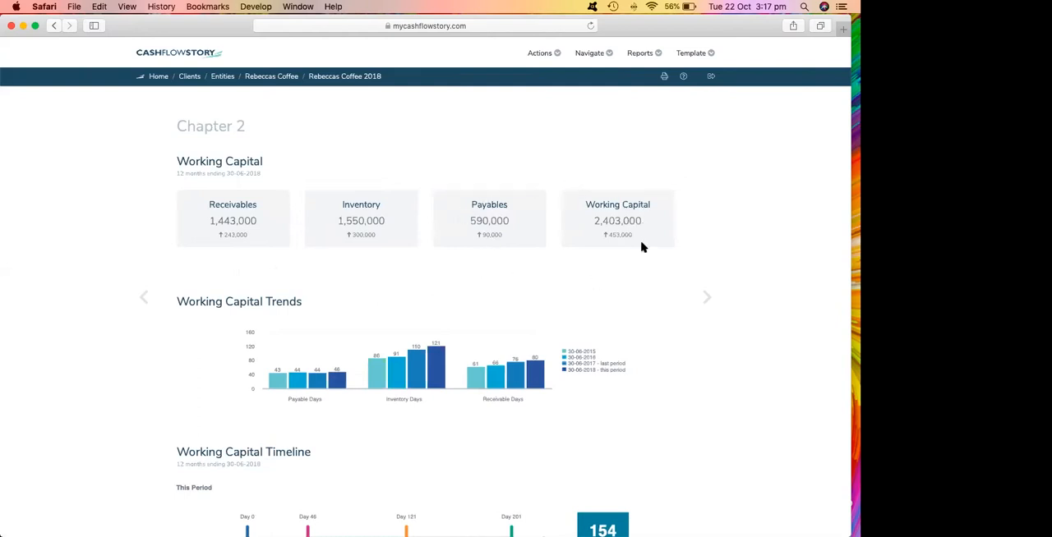
Examine the working capital trends and the working capital timeline in Chapter 2.
{"action": "scroll", "coordinate": [555, 258], "scroll_direction": "down", "scroll_amount": 3}
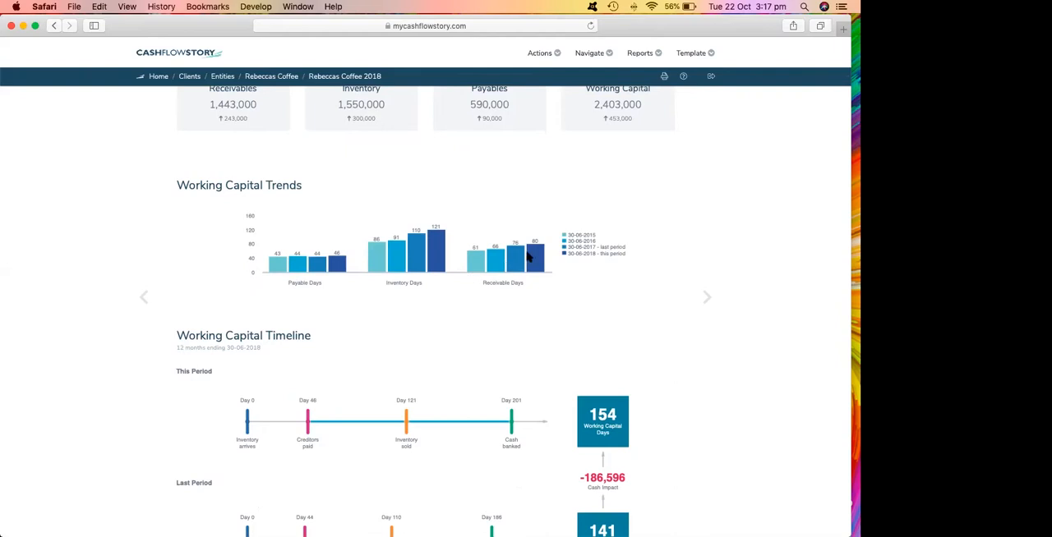
{"action": "scroll", "coordinate": [541, 256], "scroll_direction": "down", "scroll_amount": 5}
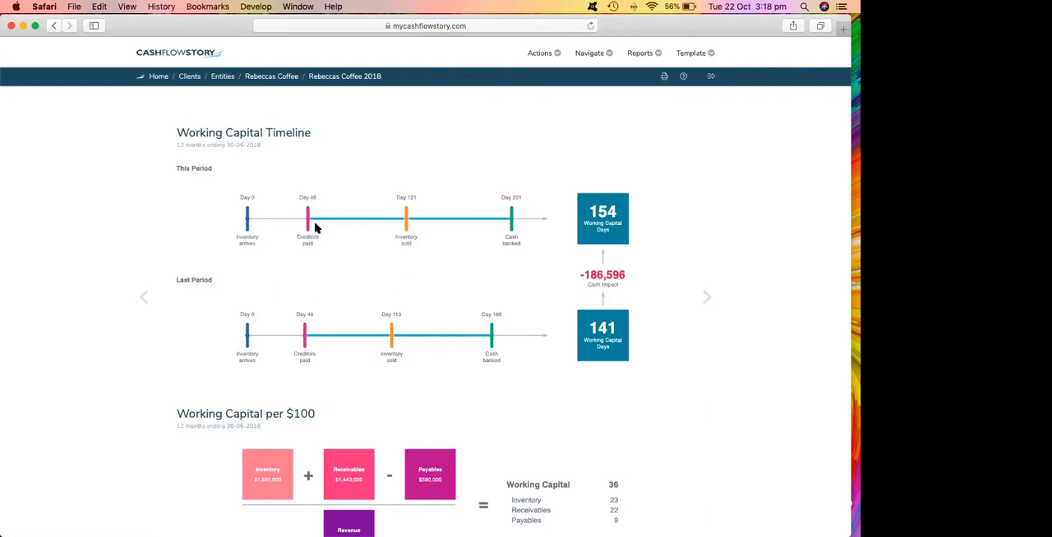
{"action": "scroll", "coordinate": [315, 228], "scroll_direction": "up", "scroll_amount": 3}
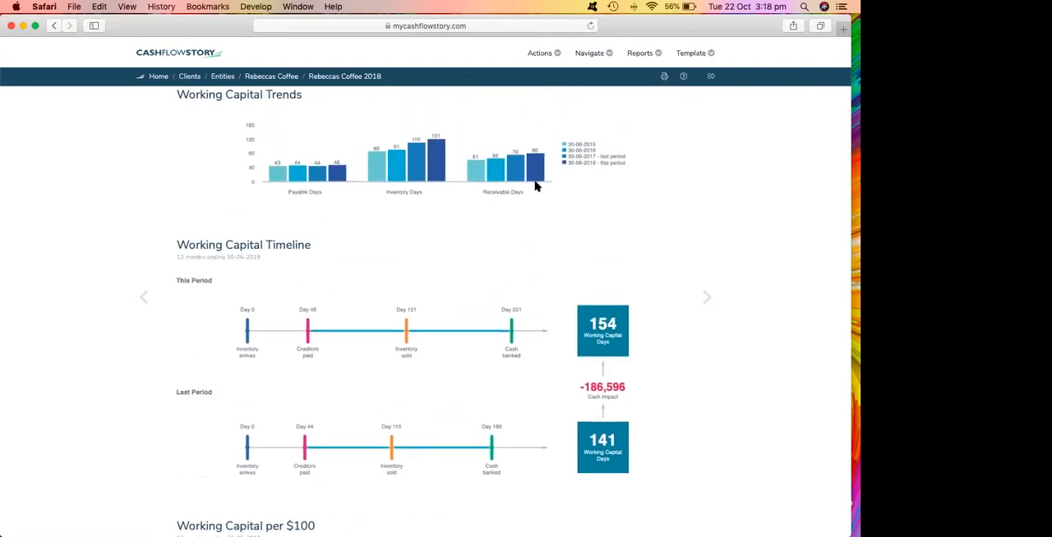
{"action": "scroll", "coordinate": [533, 186], "scroll_direction": "down", "scroll_amount": 15}
{"action": "scroll", "coordinate": [529, 232], "scroll_direction": "up", "scroll_amount": 20}
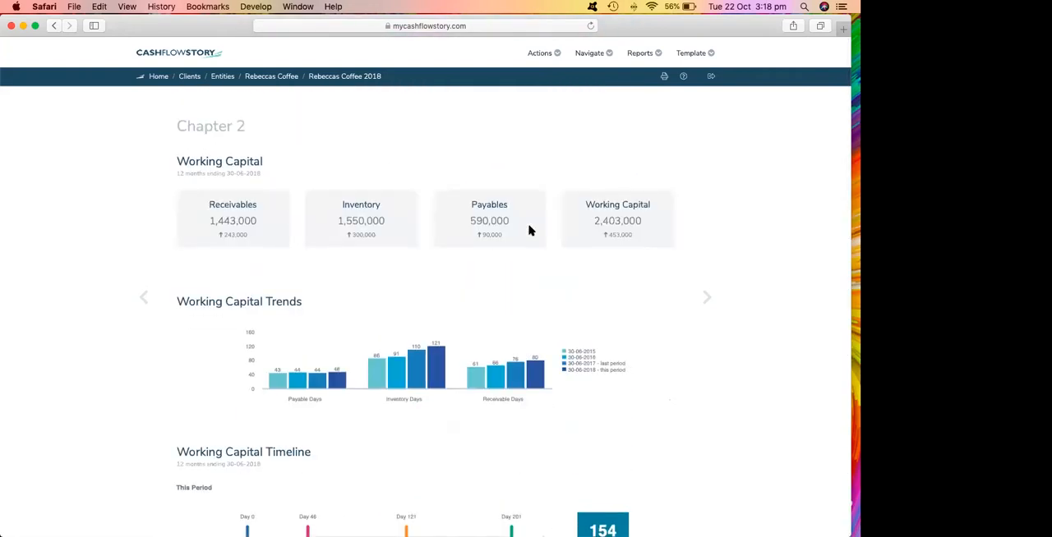
View the Chapter 3 Other Capital page and check the available scorecard templates without changing the template.
{"action": "left_click", "coordinate": [708, 299]}
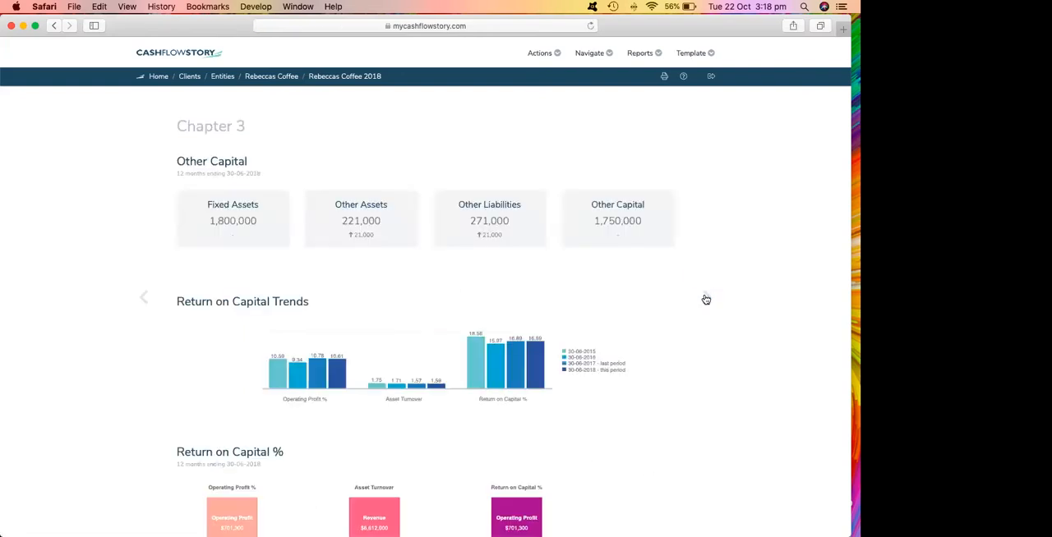
{"action": "scroll", "coordinate": [617, 304], "scroll_direction": "down", "scroll_amount": 5}
{"action": "scroll", "coordinate": [625, 305], "scroll_direction": "up", "scroll_amount": 5}
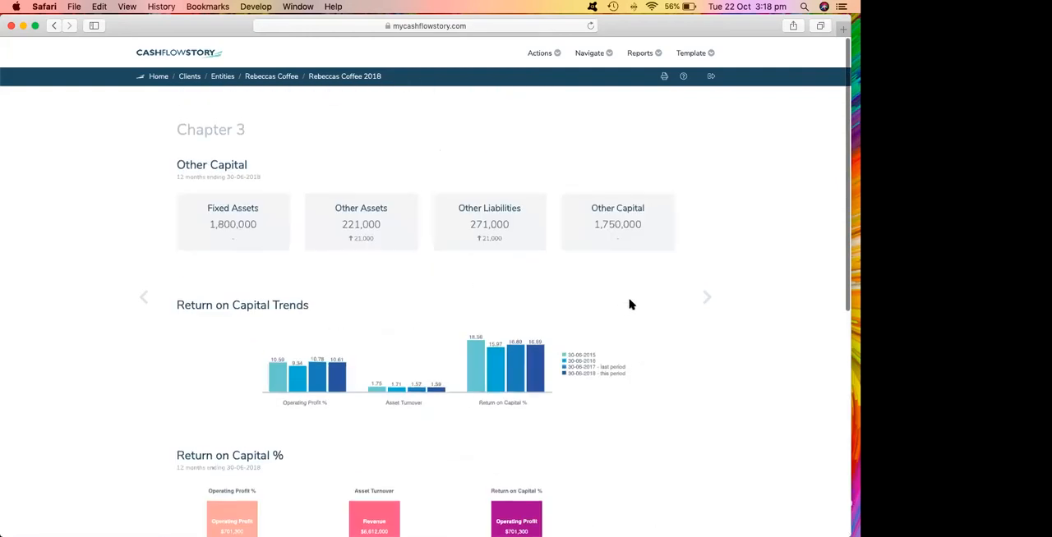
{"action": "left_click", "coordinate": [685, 53]}
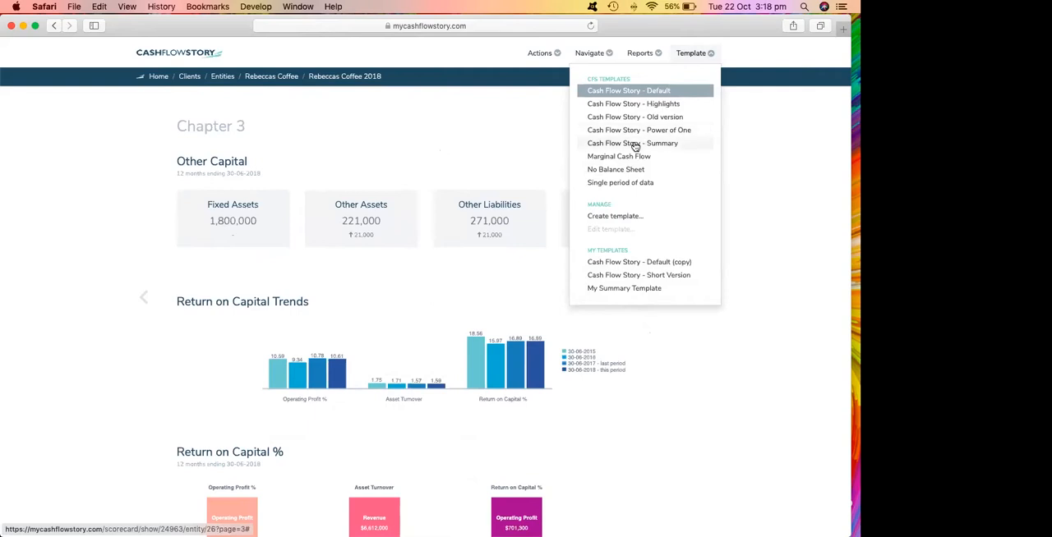
{"action": "left_click", "coordinate": [465, 135]}
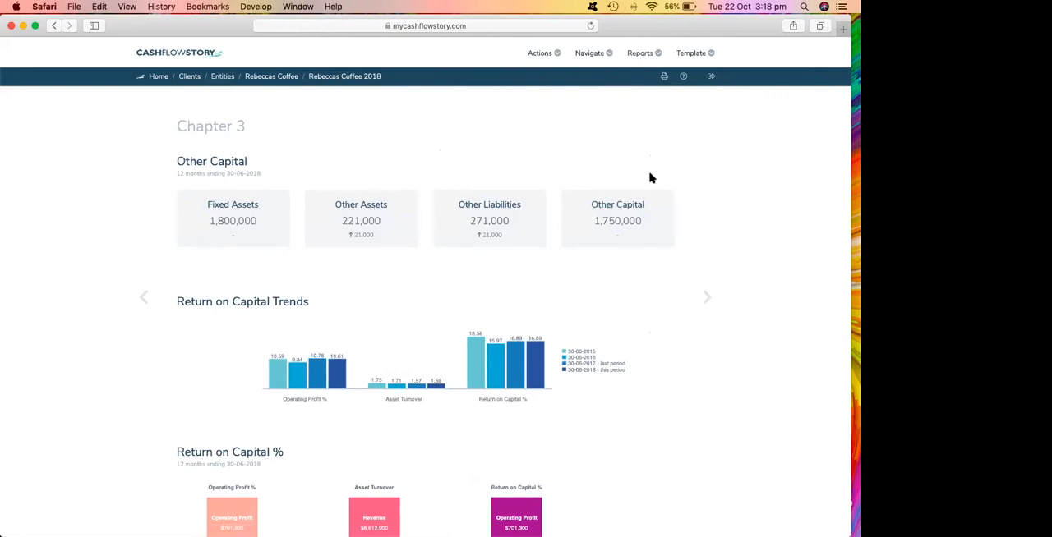
Open the Business Value Indicator page and set the targeted business value to 3,000,000.
{"action": "left_click", "coordinate": [592, 56]}
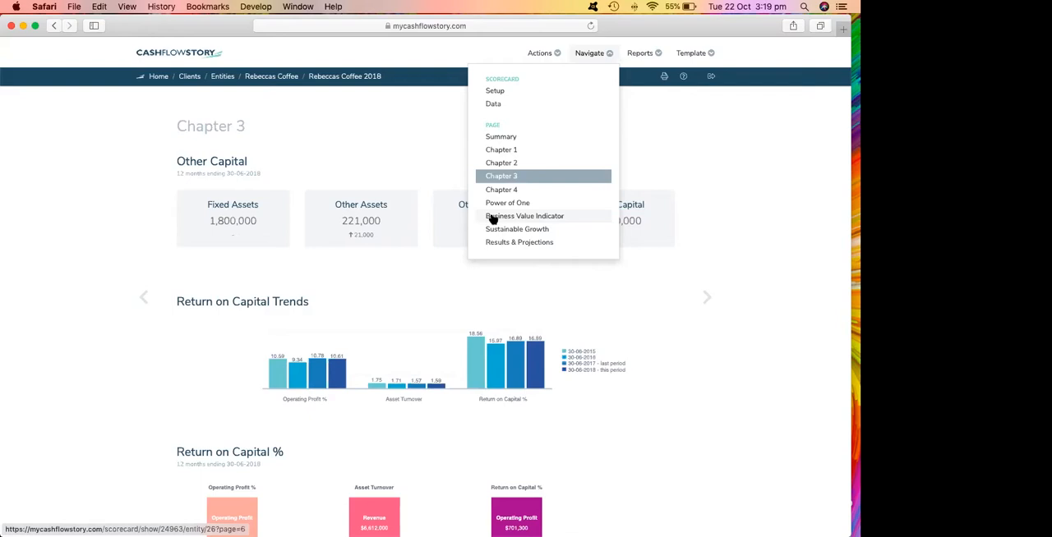
{"action": "left_click", "coordinate": [493, 216]}
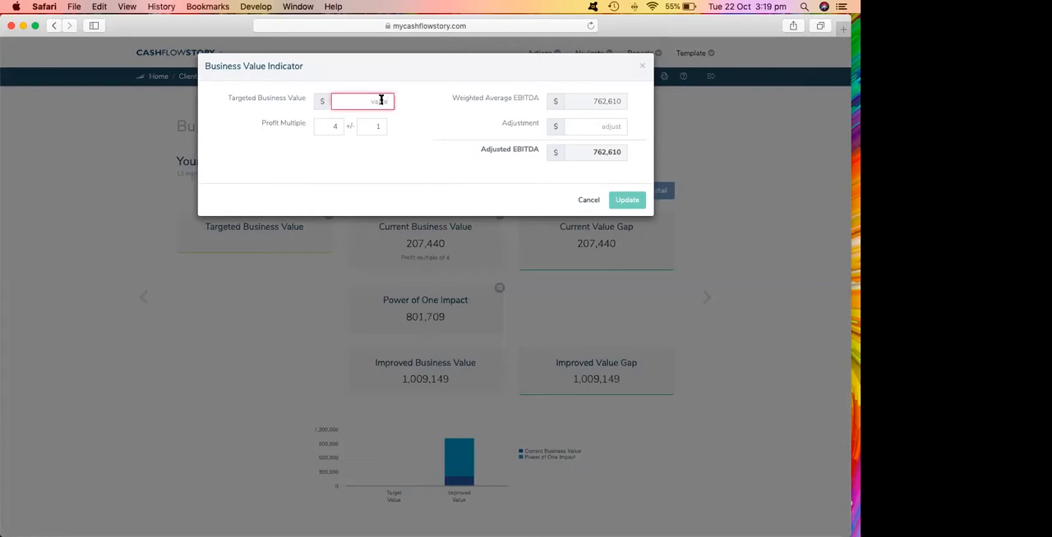
{"action": "type", "text": "3000000"}
{"action": "double_click", "coordinate": [325, 134]}
{"action": "left_click", "coordinate": [630, 199]}
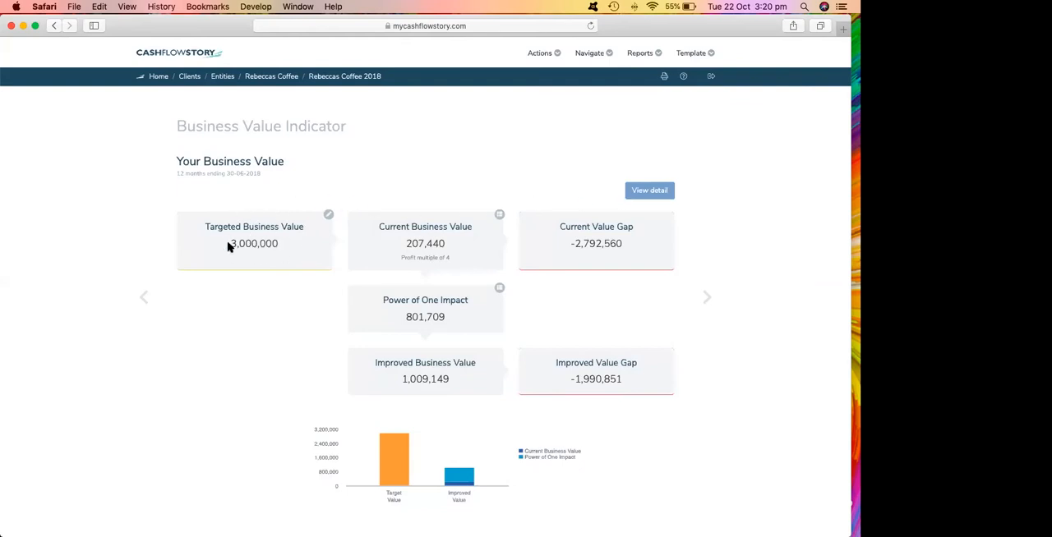
View the breakdown of the current business value, including gross business value and total debt, and close it.
{"action": "left_click", "coordinate": [498, 214]}
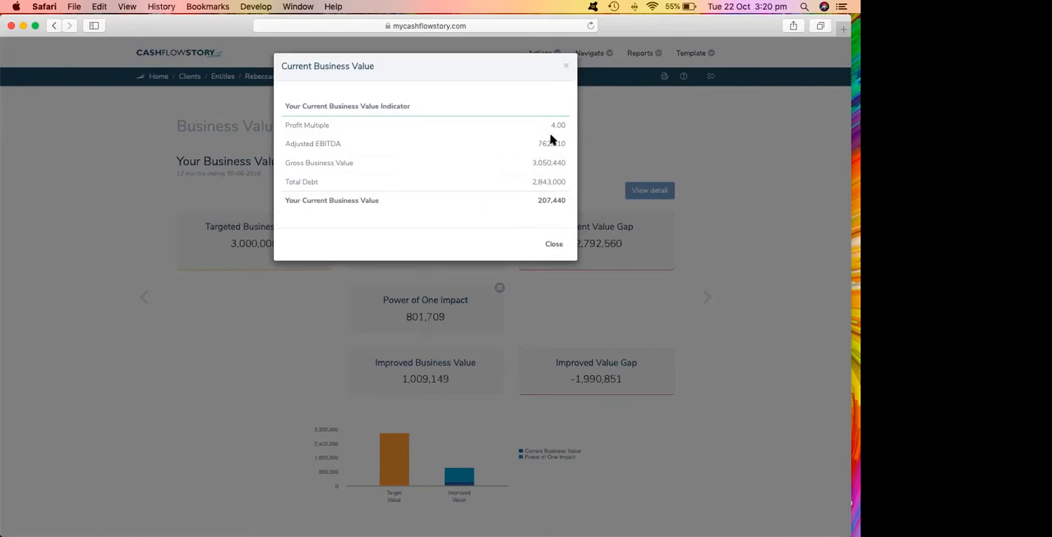
{"action": "left_click_drag", "start_coordinate": [531, 161], "coordinate": [555, 181]}
{"action": "left_click", "coordinate": [460, 160]}
{"action": "left_click", "coordinate": [487, 163]}
{"action": "left_click", "coordinate": [553, 245]}
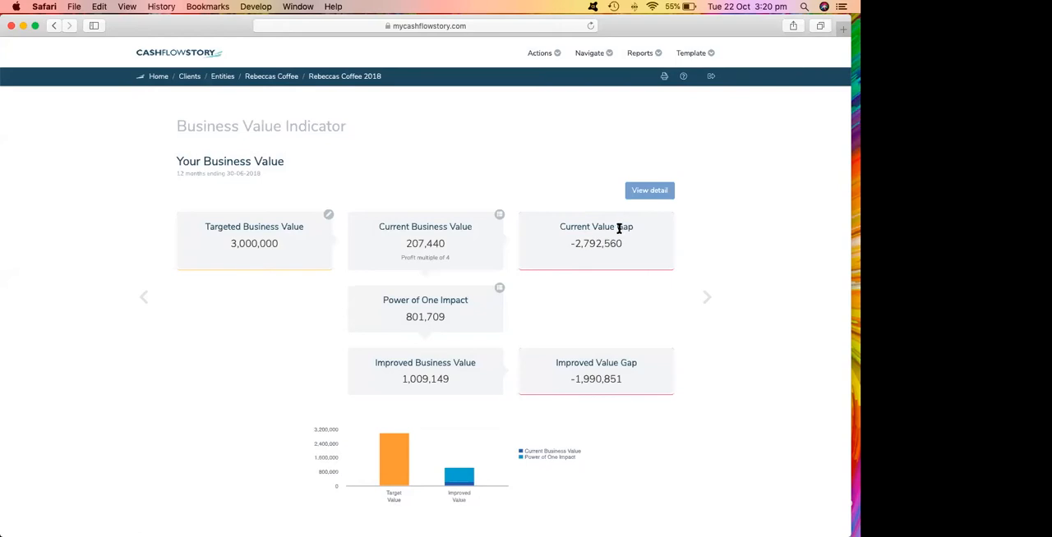
View the breakdown of the Power of One impact on the business valuation and close it.
{"action": "left_click", "coordinate": [499, 287]}
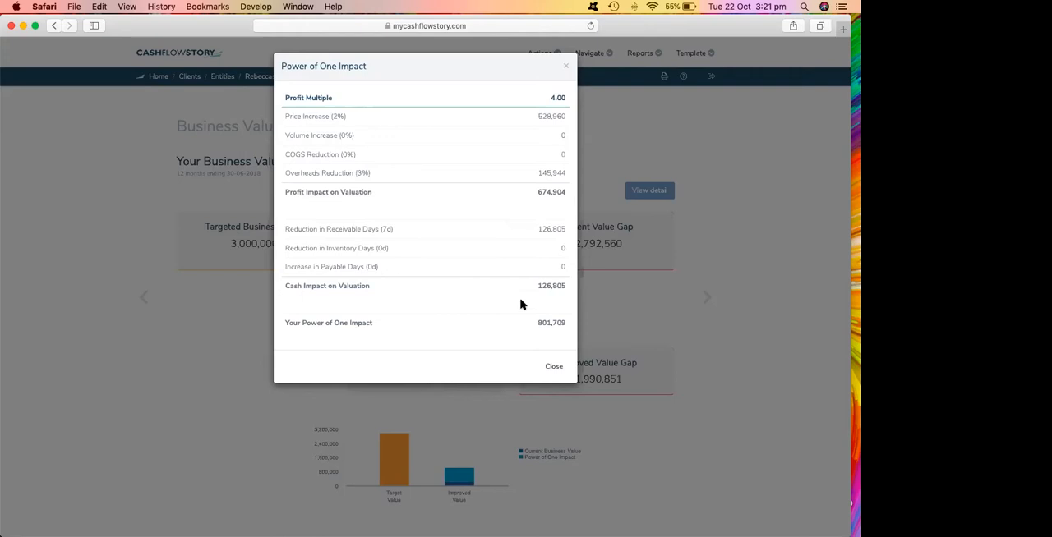
{"action": "left_click", "coordinate": [552, 367]}
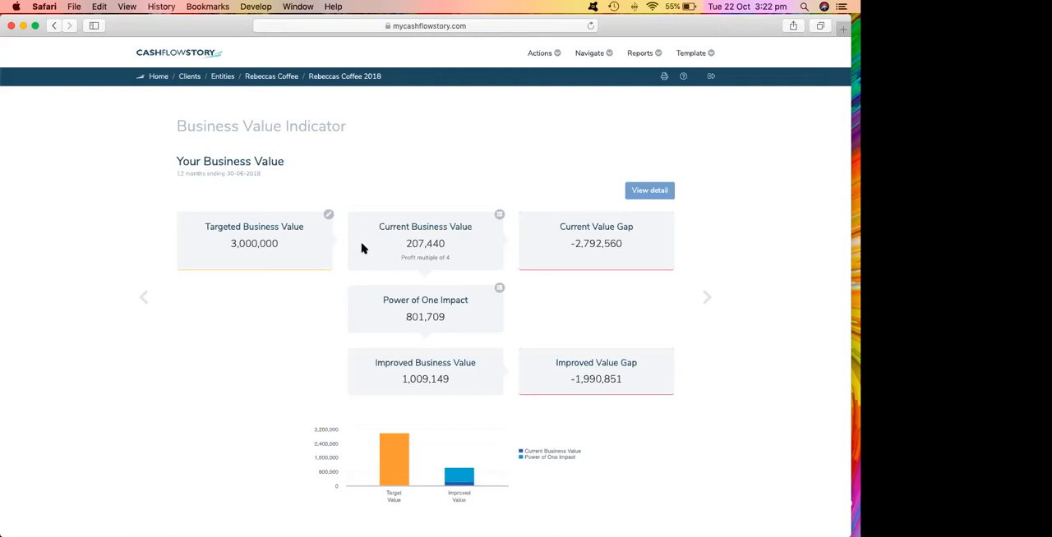
{"action": "scroll", "coordinate": [493, 205], "scroll_direction": "down", "scroll_amount": 1}
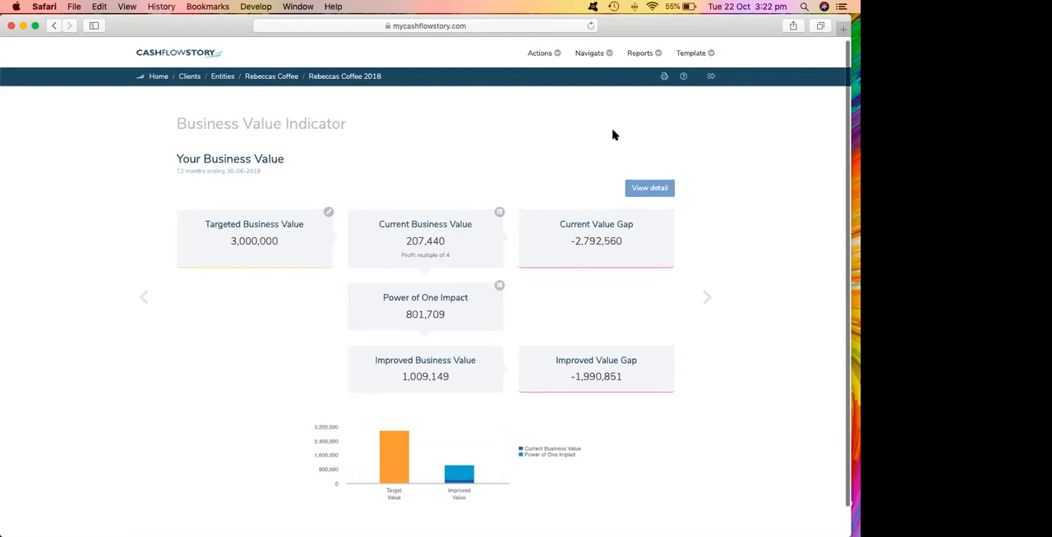
Open the Results & Projections page, apply the projection and review the projected profit and loss and balance sheet.
{"action": "left_click", "coordinate": [582, 58]}
{"action": "left_click", "coordinate": [512, 241]}
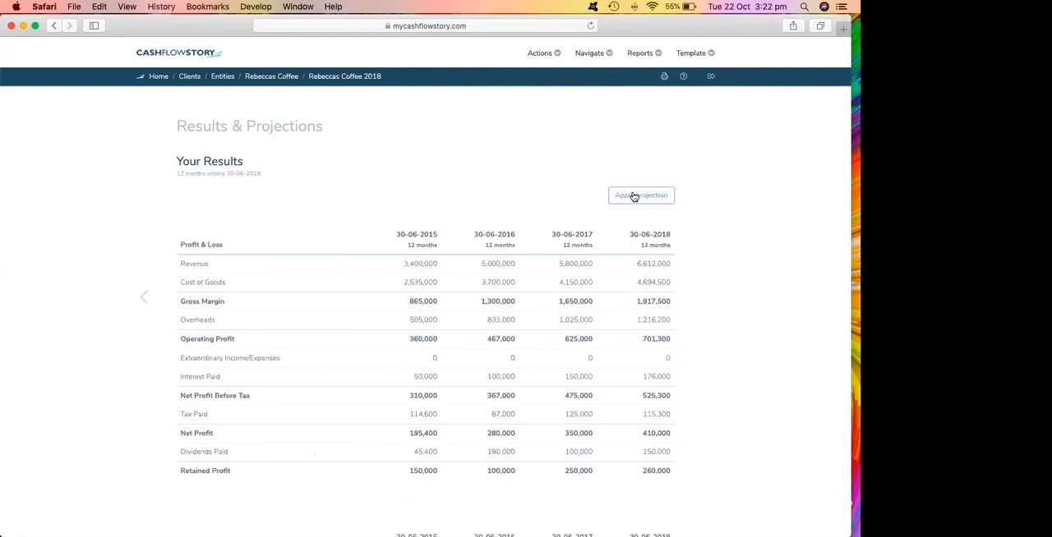
{"action": "left_click", "coordinate": [638, 199]}
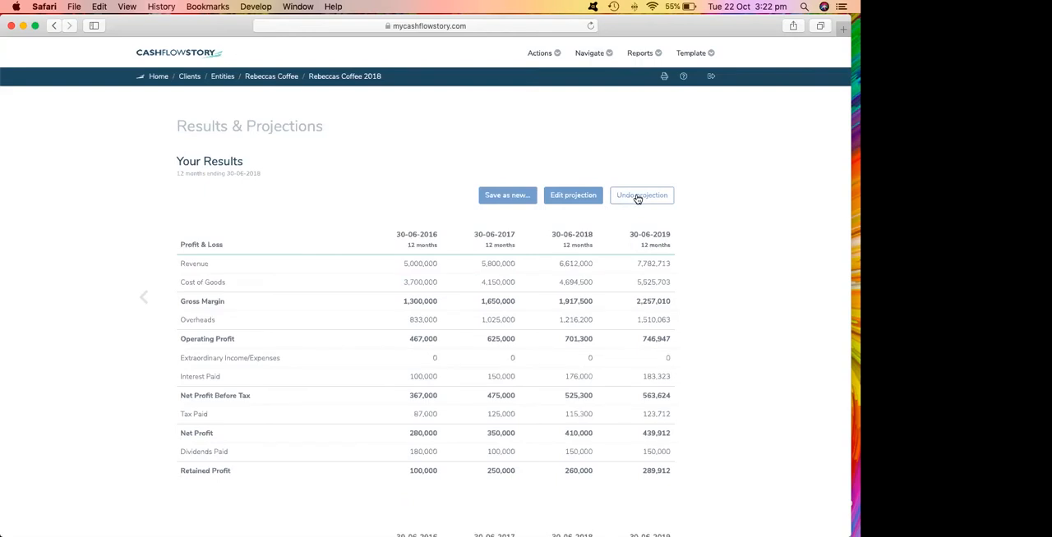
{"action": "scroll", "coordinate": [620, 345], "scroll_direction": "down", "scroll_amount": 5}
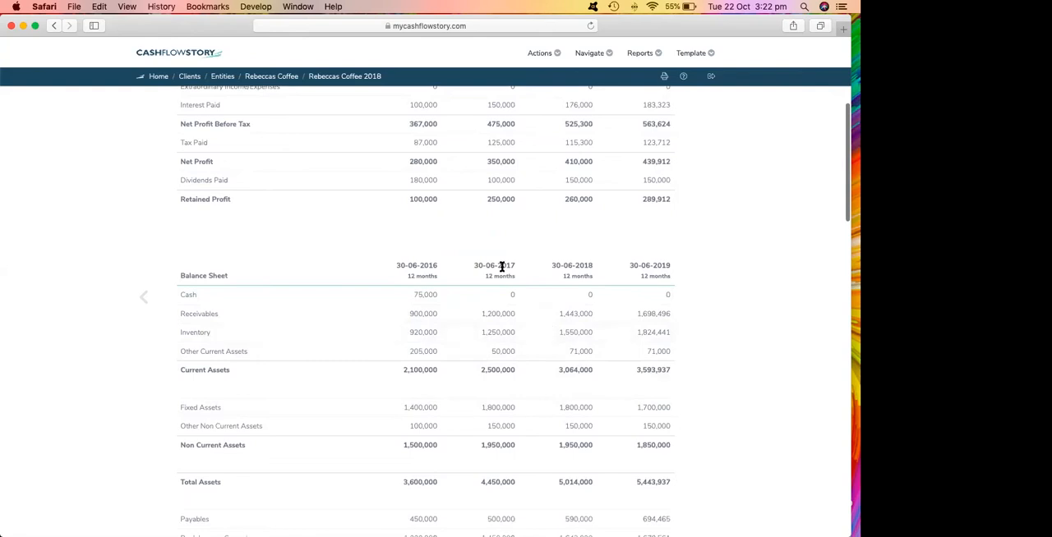
{"action": "scroll", "coordinate": [633, 401], "scroll_direction": "up", "scroll_amount": 3}
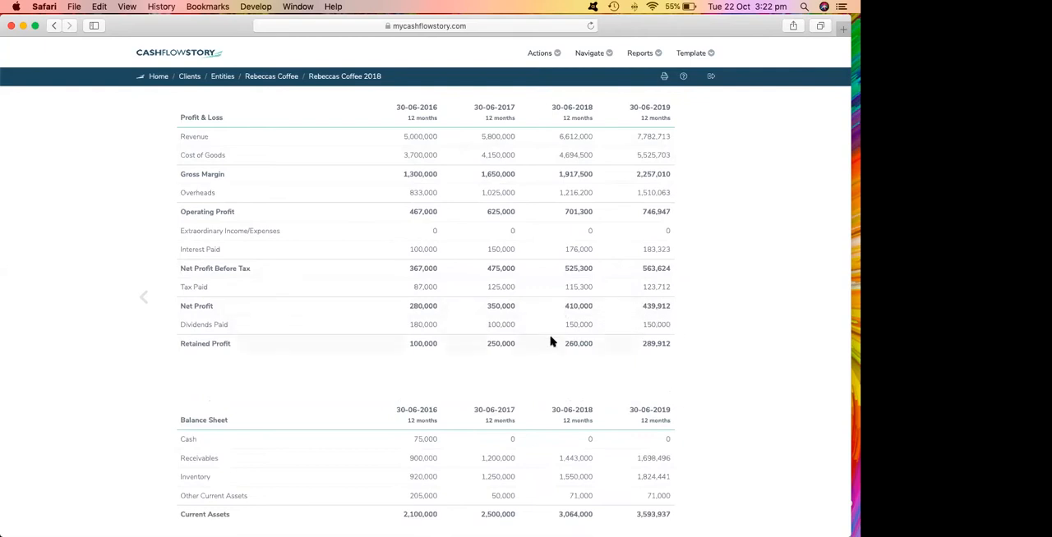
{"action": "scroll", "coordinate": [558, 357], "scroll_direction": "down", "scroll_amount": 5}
{"action": "scroll", "coordinate": [624, 396], "scroll_direction": "down", "scroll_amount": 2}
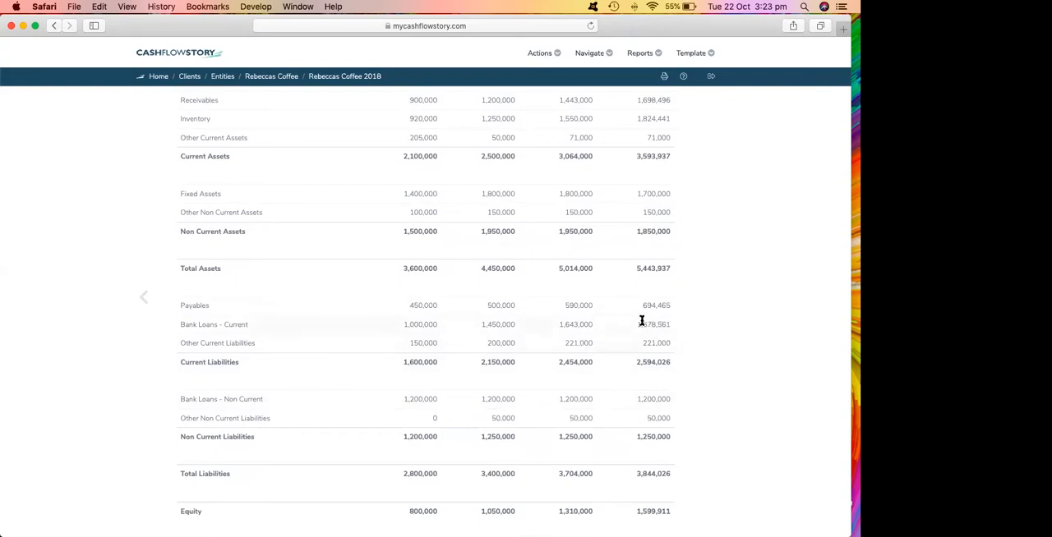
Edit the projection's profit and loss to set the projected overheads to 1,400,000.
{"action": "scroll", "coordinate": [655, 341], "scroll_direction": "up", "scroll_amount": 15}
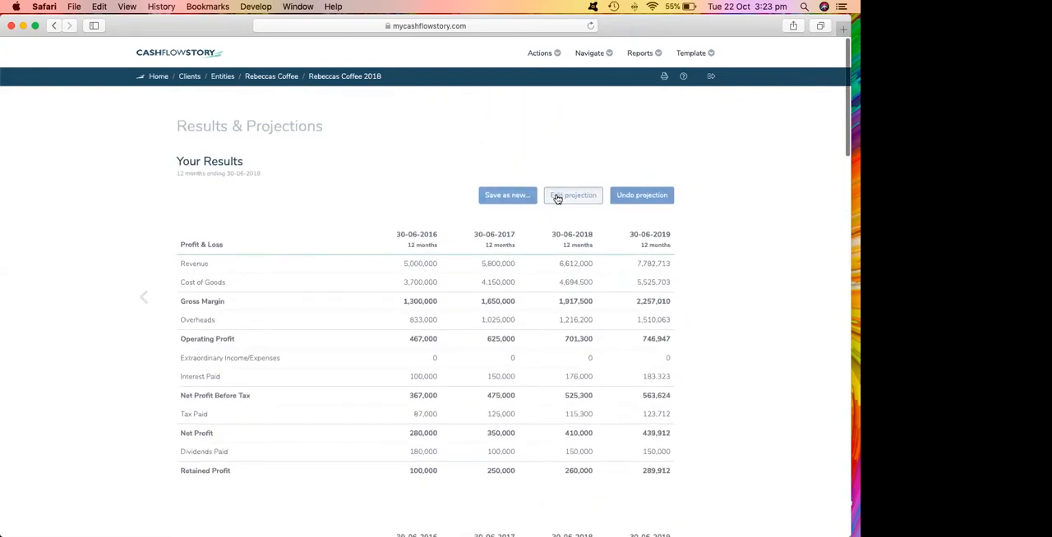
{"action": "left_click", "coordinate": [557, 199]}
{"action": "left_click", "coordinate": [561, 125]}
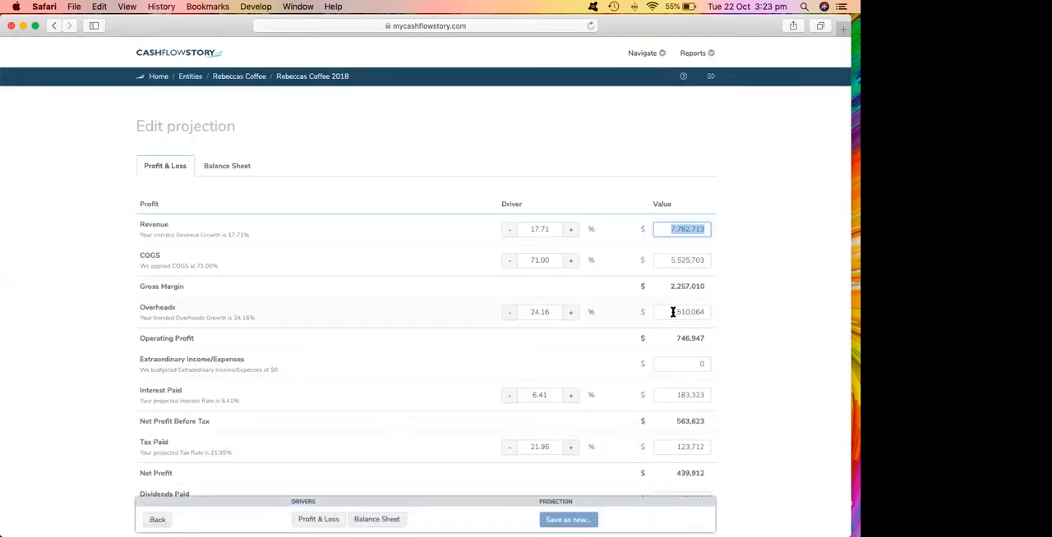
{"action": "left_click", "coordinate": [673, 311]}
{"action": "type", "text": "1400000"}
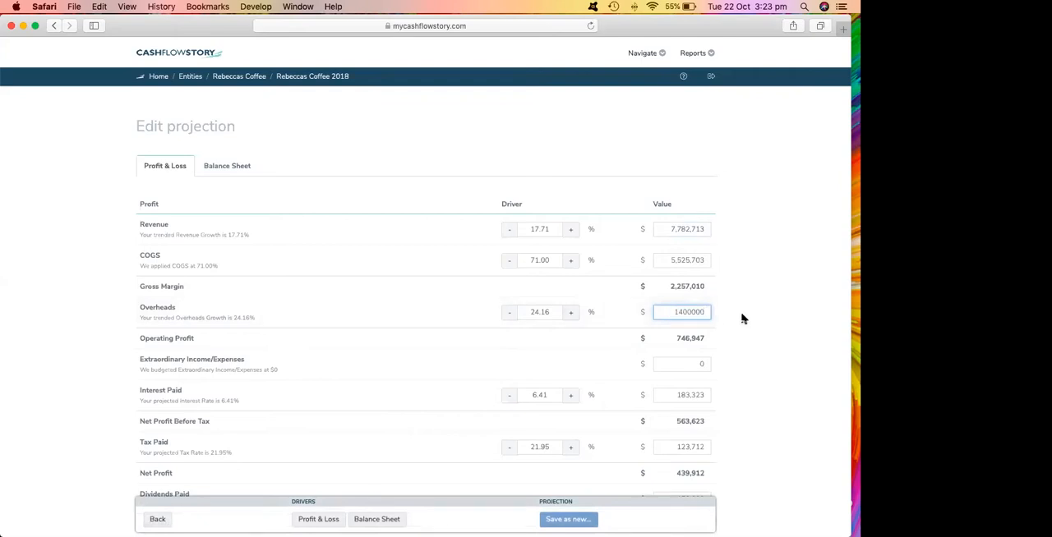
{"action": "left_click", "coordinate": [757, 320]}
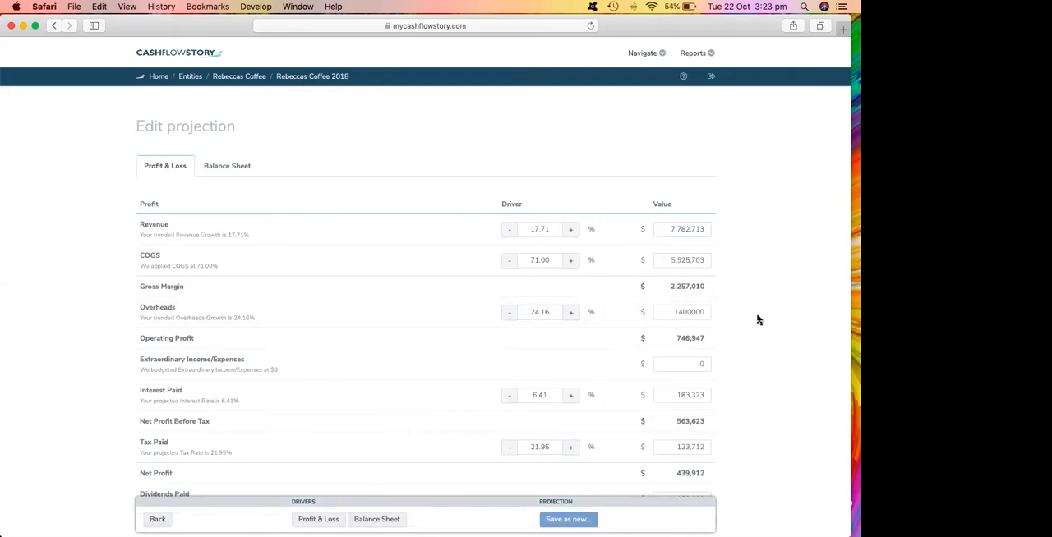
{"action": "left_click", "coordinate": [659, 313]}
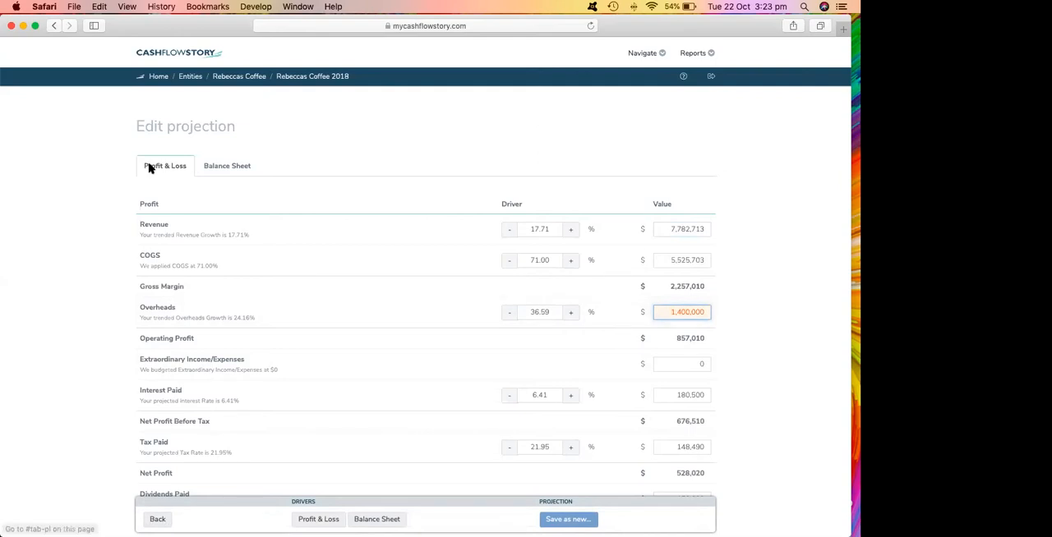
Set the projection's receivables to 70 days in the balance sheet and return to the results to review the effect.
{"action": "left_click", "coordinate": [226, 167]}
{"action": "left_click", "coordinate": [536, 261]}
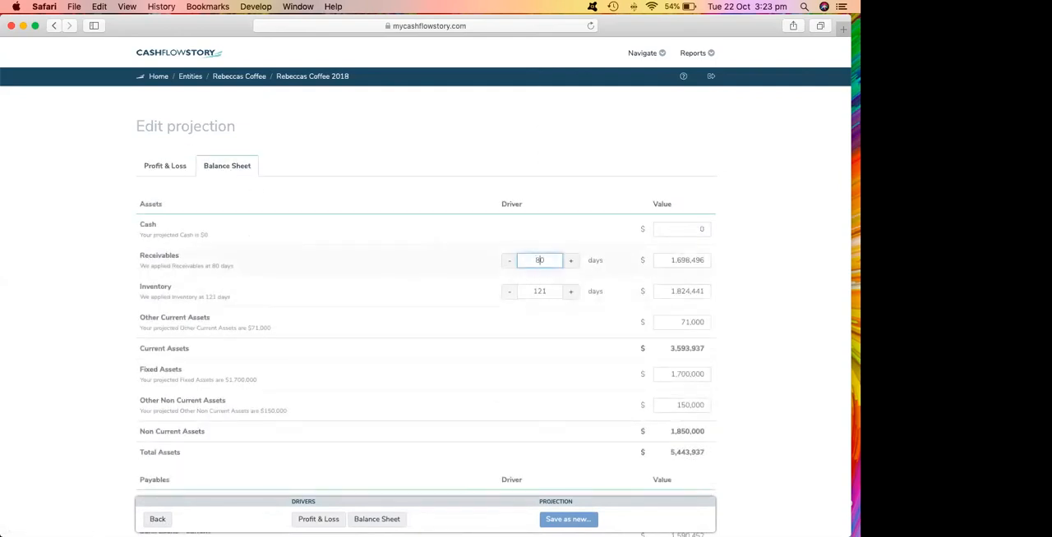
{"action": "type", "text": "70"}
{"action": "left_click", "coordinate": [490, 326]}
{"action": "left_click", "coordinate": [159, 520]}
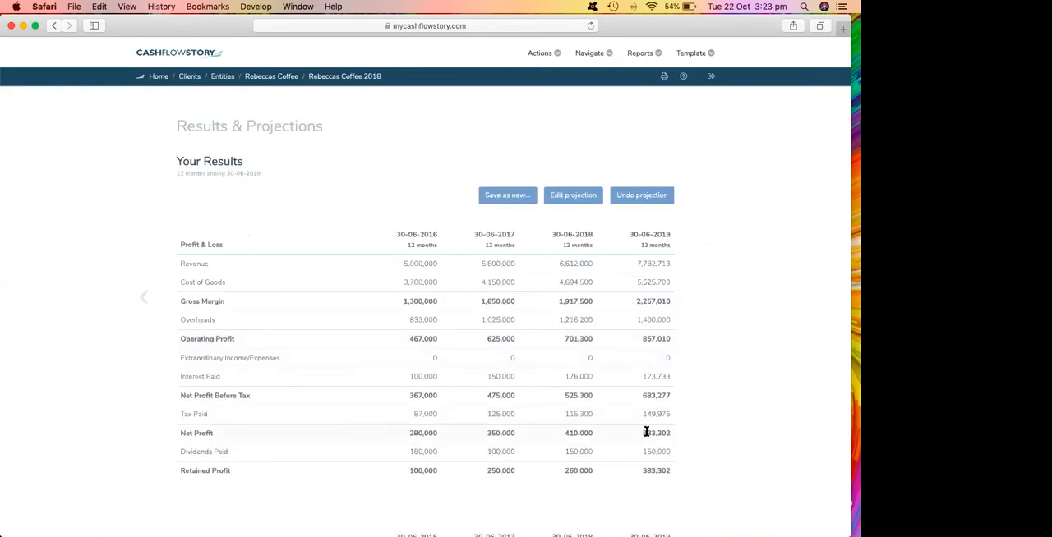
{"action": "scroll", "coordinate": [635, 432], "scroll_direction": "down", "scroll_amount": 5}
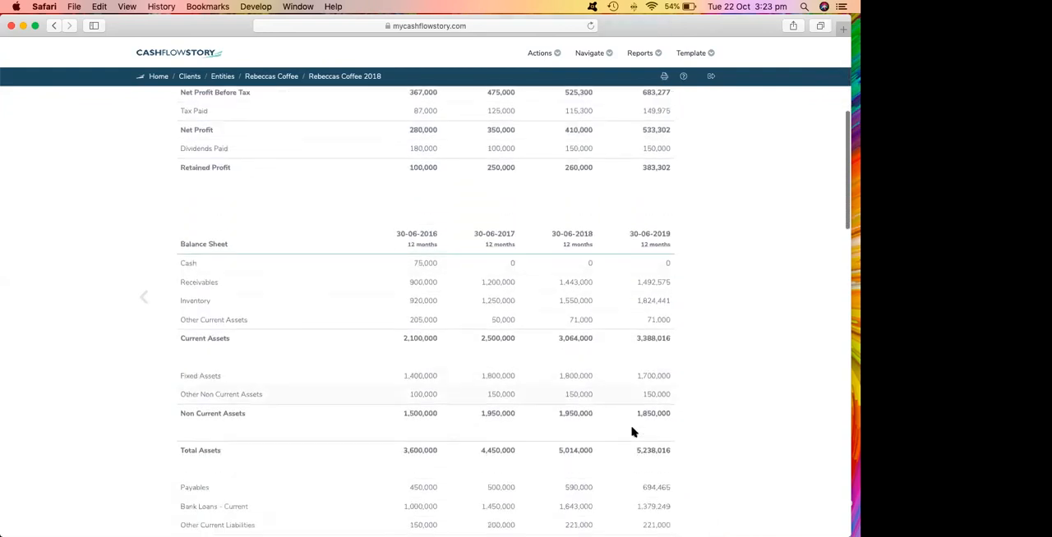
{"action": "scroll", "coordinate": [628, 432], "scroll_direction": "down", "scroll_amount": 2}
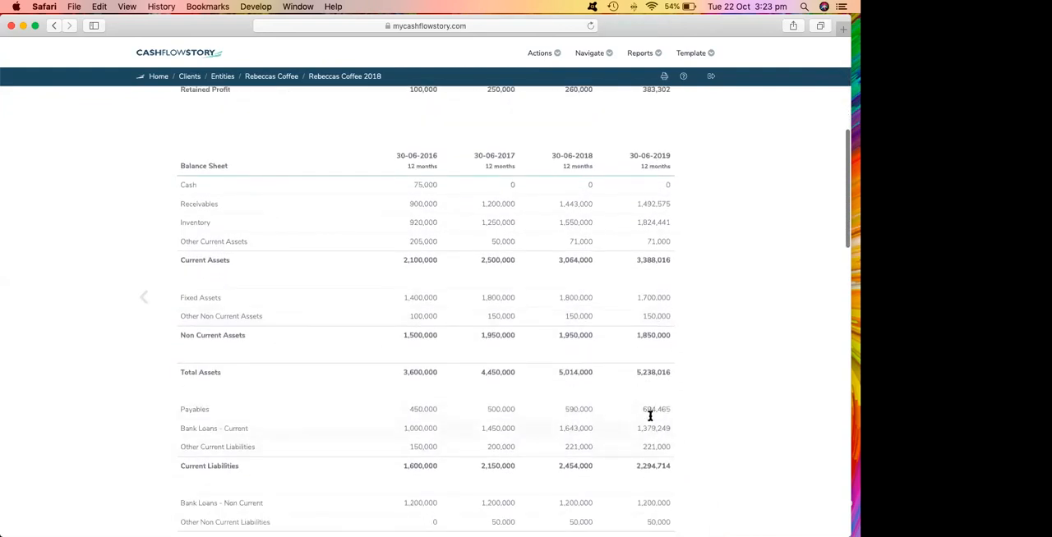
Open the Rebeccas Coffee 2018 Qtrly Historic scorecard and try rolling its data forward with a period length of 3, without saving.
{"action": "left_click", "coordinate": [271, 77]}
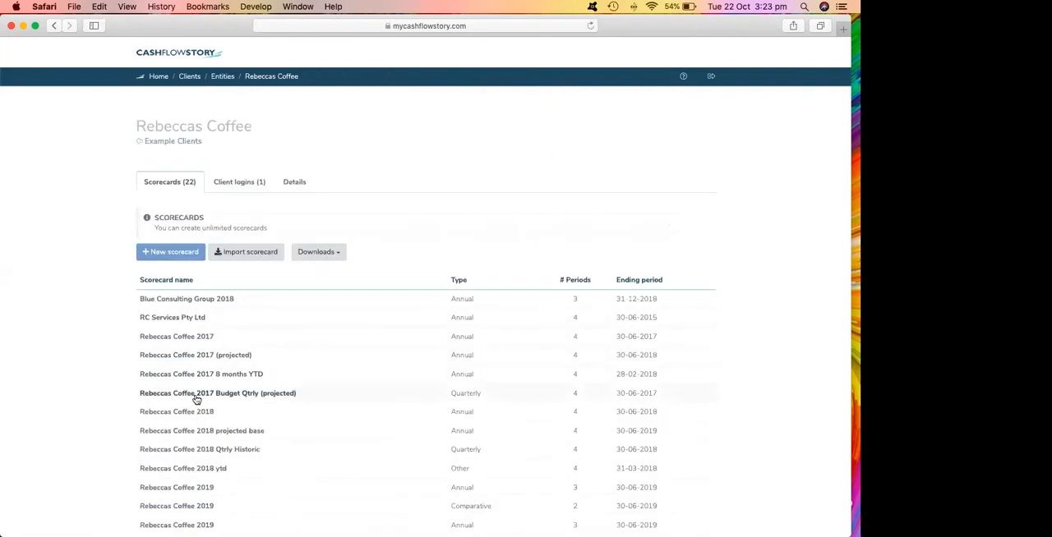
{"action": "left_click", "coordinate": [193, 449]}
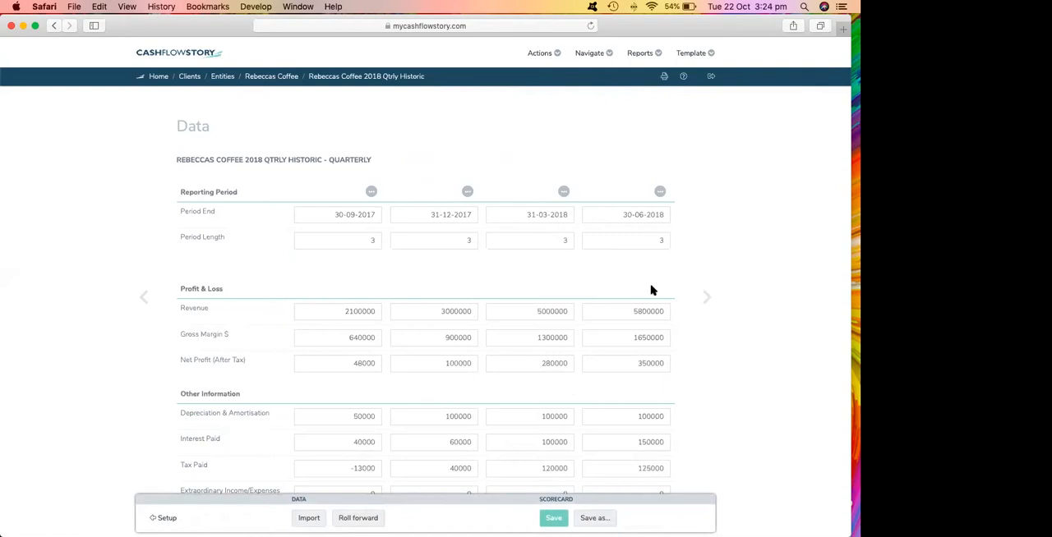
{"action": "left_click", "coordinate": [354, 519]}
{"action": "left_click", "coordinate": [638, 242]}
{"action": "type", "text": "3"}
{"action": "left_click", "coordinate": [706, 298]}
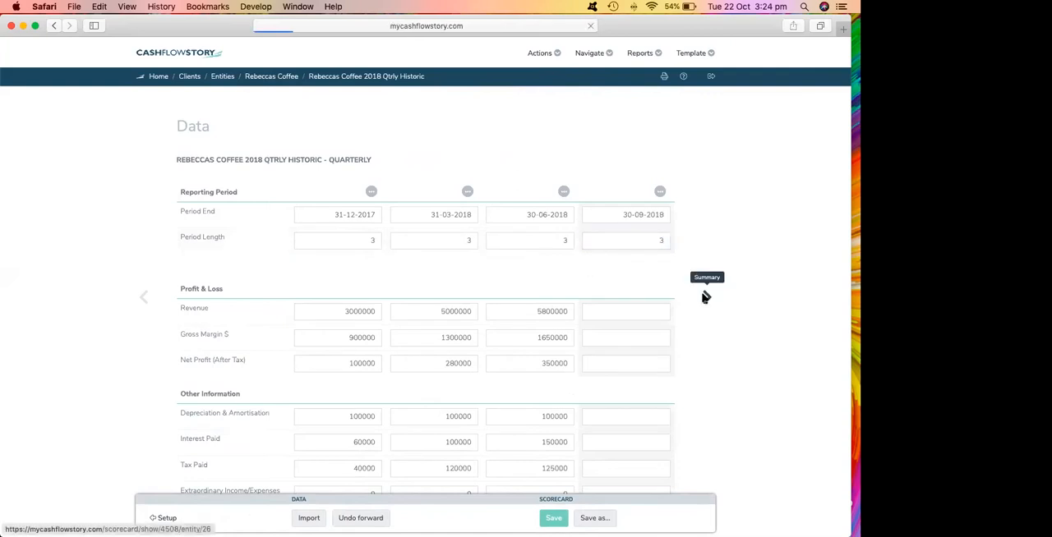
{"action": "left_click_drag", "start_coordinate": [706, 297], "coordinate": [652, 291]}
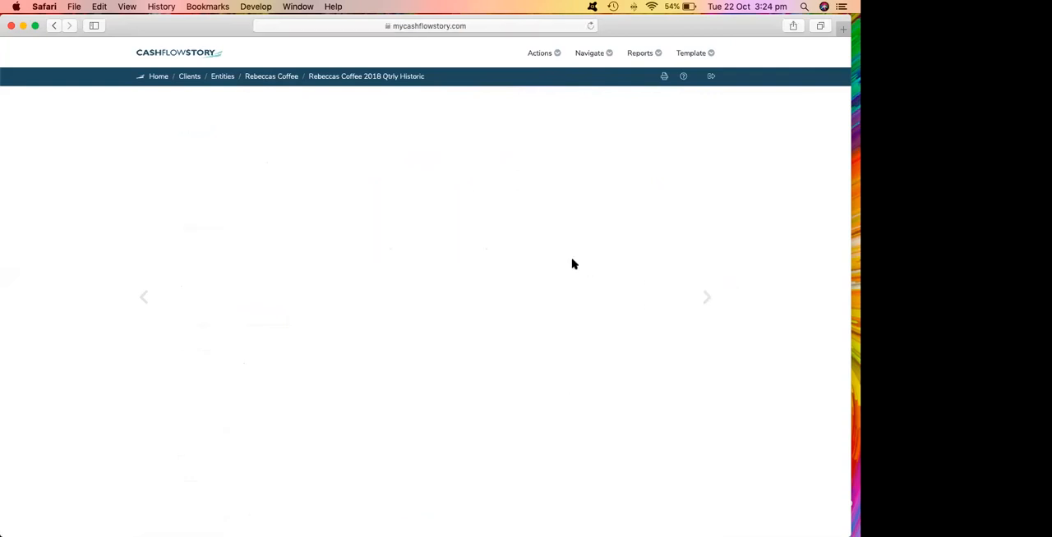
{"action": "left_click", "coordinate": [144, 297]}
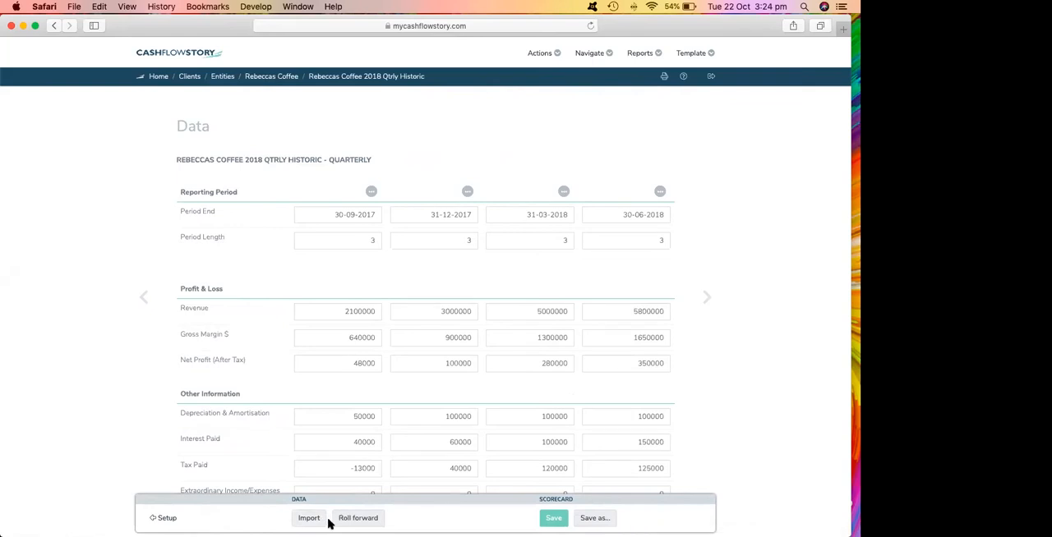
Apply the forecast on the Results & Projections page of the Rebeccas Coffee 2017 8 months YTD scorecard, and undo it.
{"action": "left_click", "coordinate": [252, 76]}
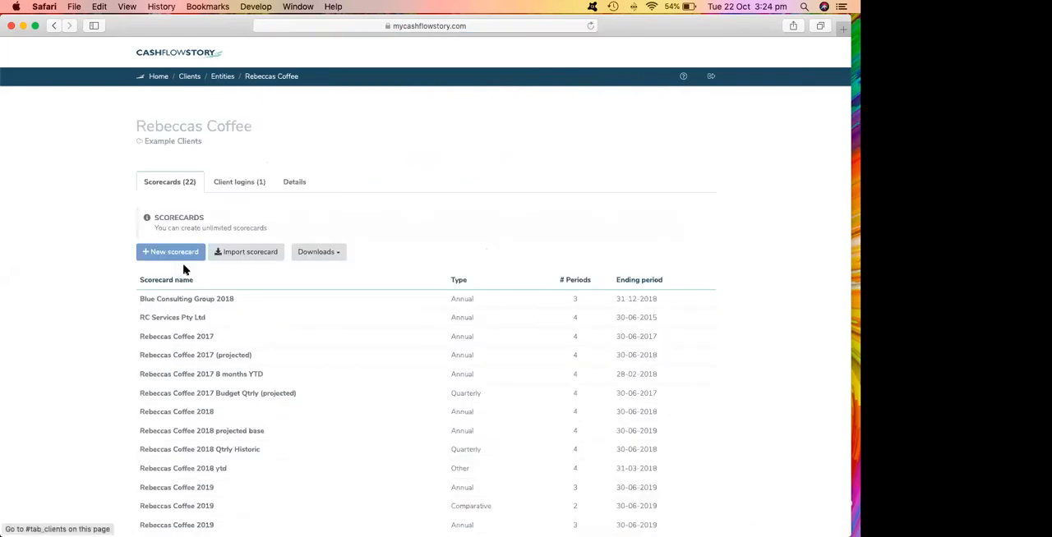
{"action": "left_click", "coordinate": [174, 376]}
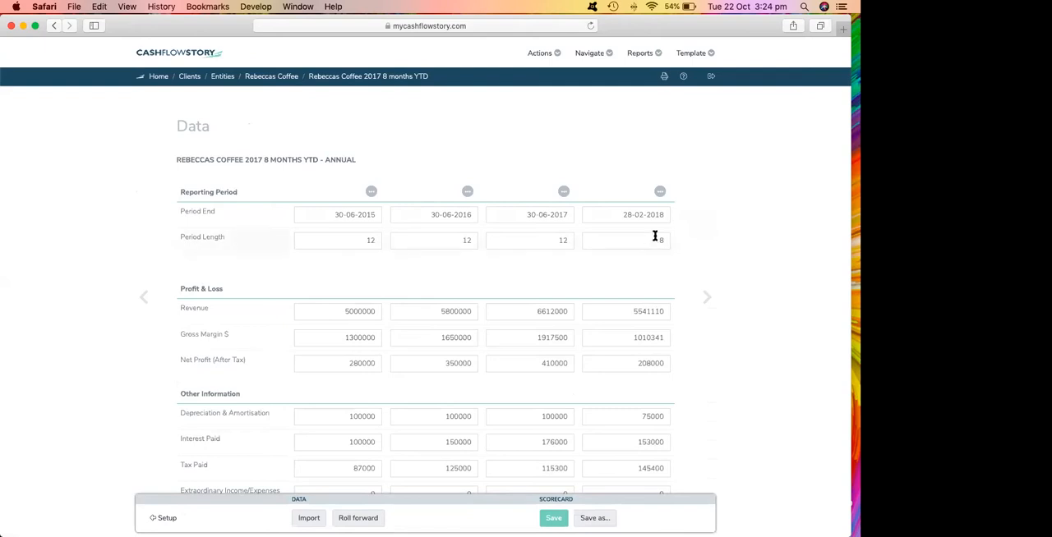
{"action": "left_click", "coordinate": [591, 52]}
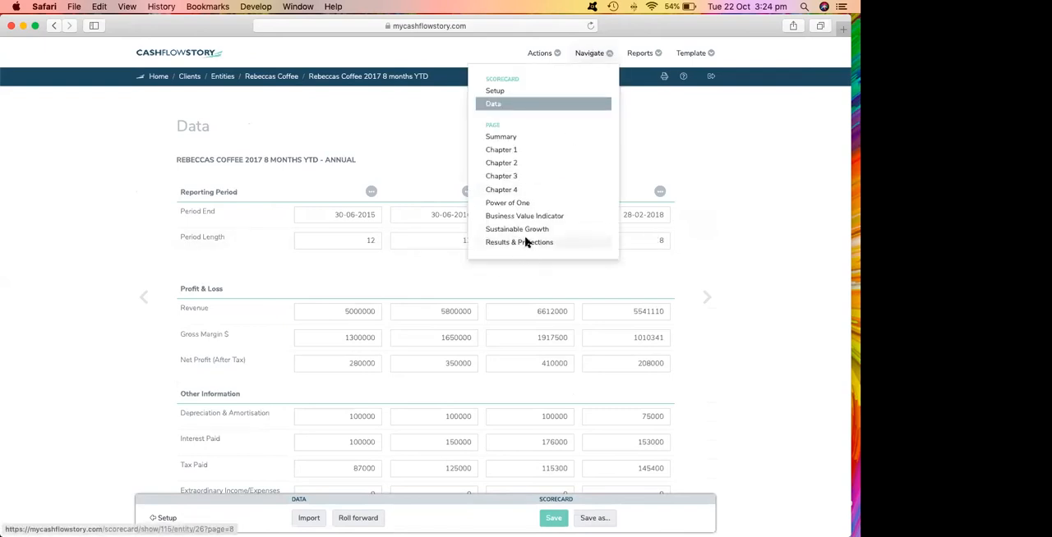
{"action": "left_click", "coordinate": [522, 243]}
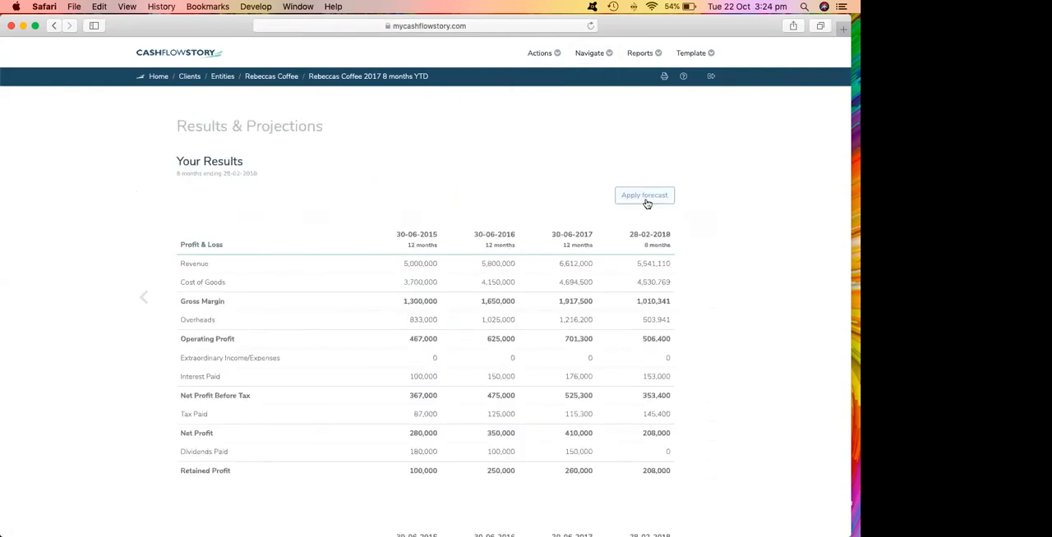
{"action": "left_click", "coordinate": [646, 196]}
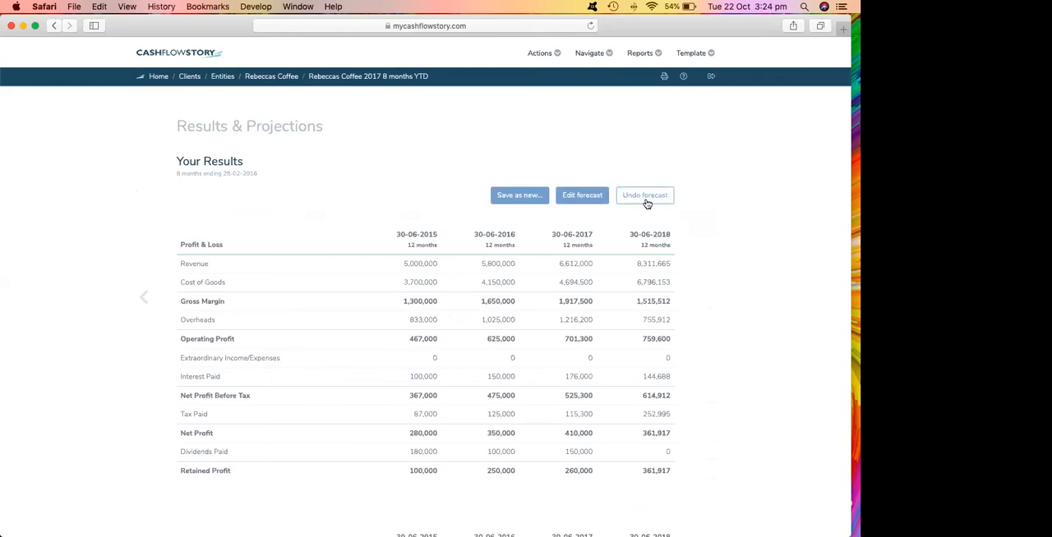
{"action": "left_click", "coordinate": [645, 195]}
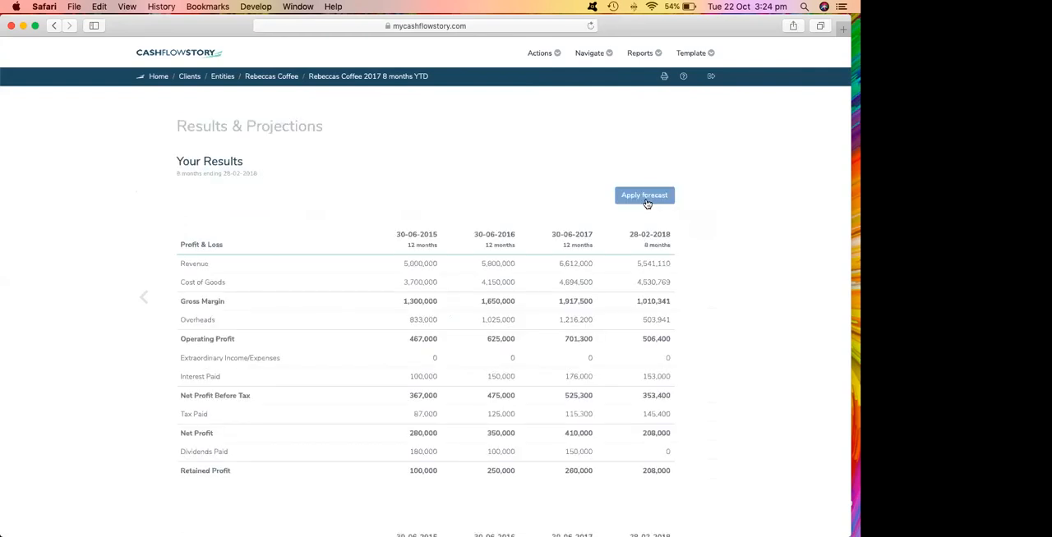
Open the Power of One page of the annual Rebeccas Coffee 2018 scorecard and set all its drivers to 0.0.
{"action": "left_click", "coordinate": [257, 78]}
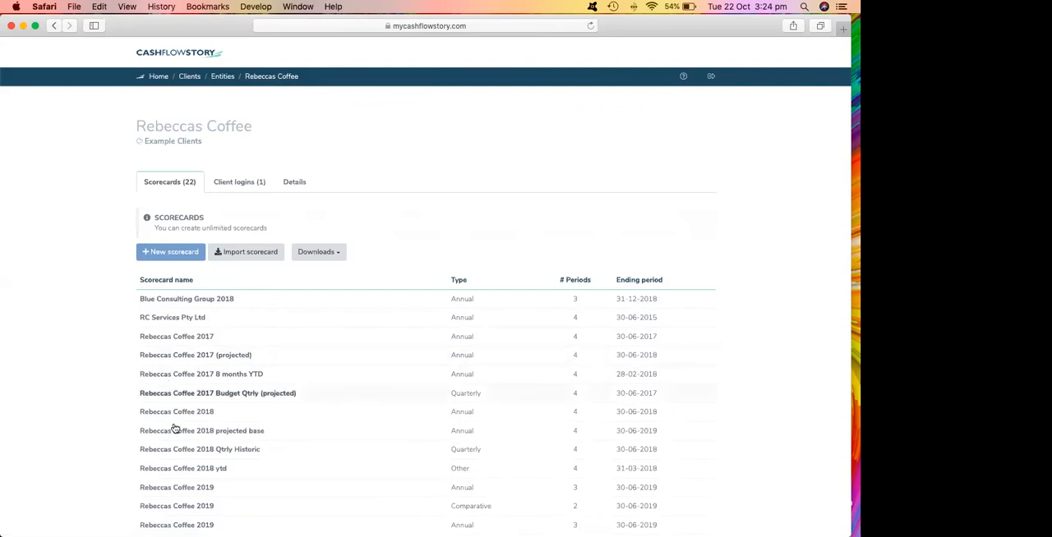
{"action": "left_click", "coordinate": [175, 417]}
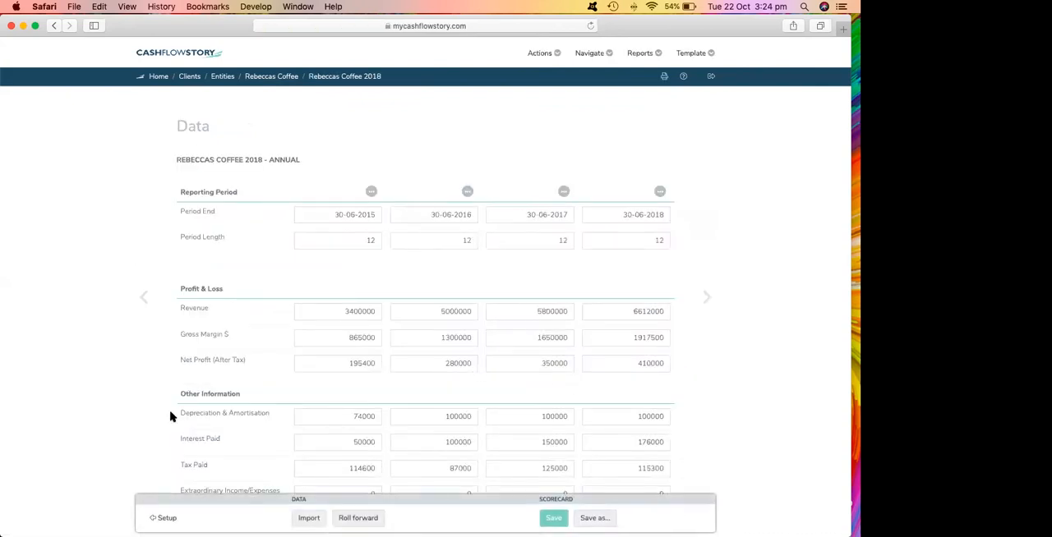
{"action": "left_click", "coordinate": [585, 56]}
{"action": "left_click", "coordinate": [496, 204]}
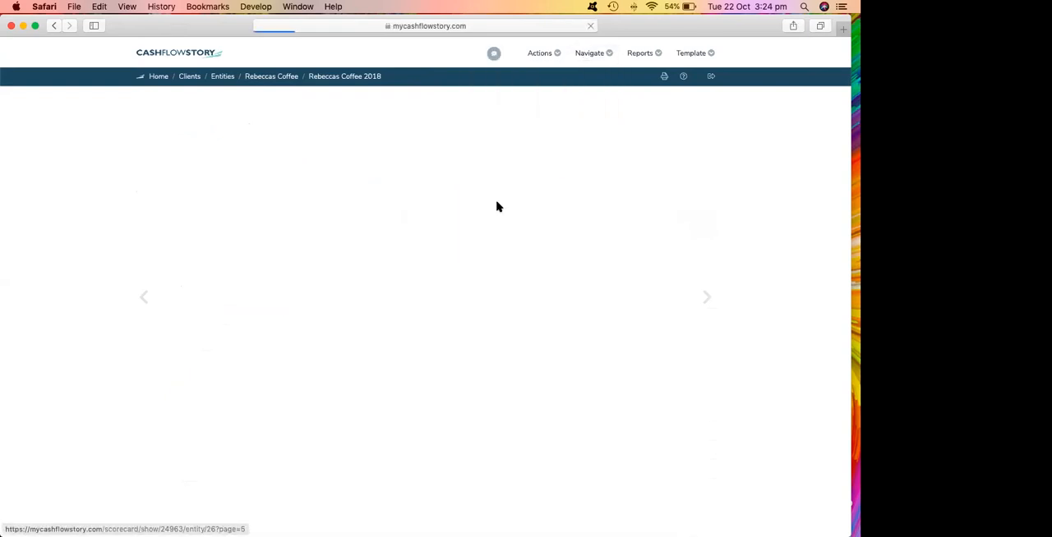
{"action": "left_click", "coordinate": [464, 253]}
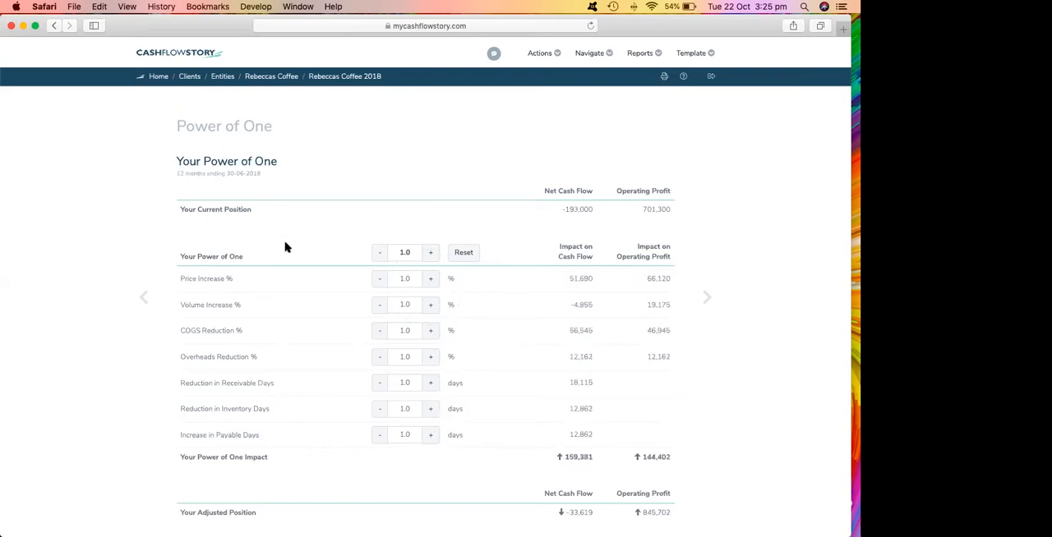
{"action": "left_click", "coordinate": [378, 253]}
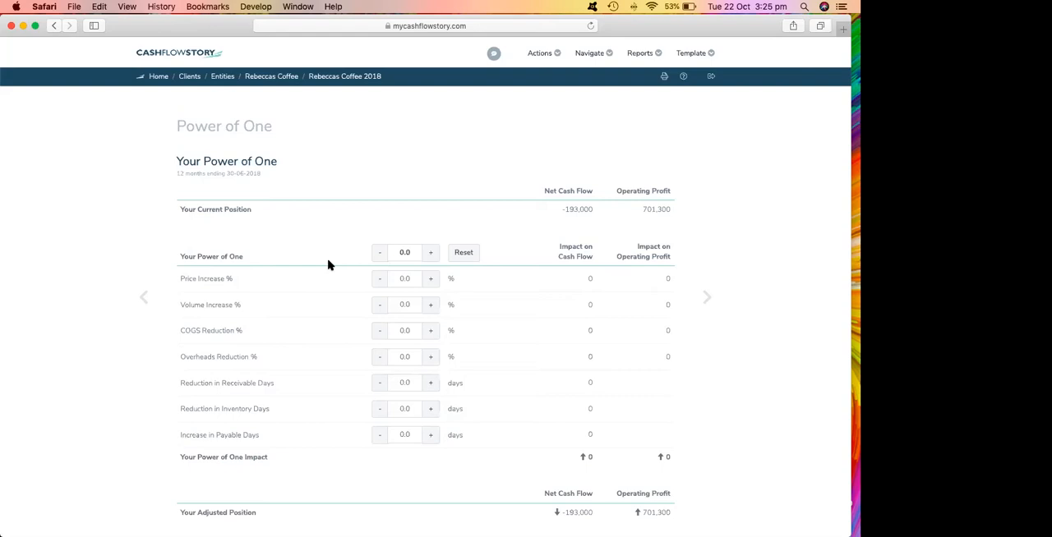
Set the Power of One price increase to 5.0%.
{"action": "left_click", "coordinate": [433, 280]}
{"action": "left_click", "coordinate": [433, 280]}
{"action": "left_click", "coordinate": [433, 281]}
{"action": "left_click", "coordinate": [433, 280]}
{"action": "left_click", "coordinate": [433, 280]}
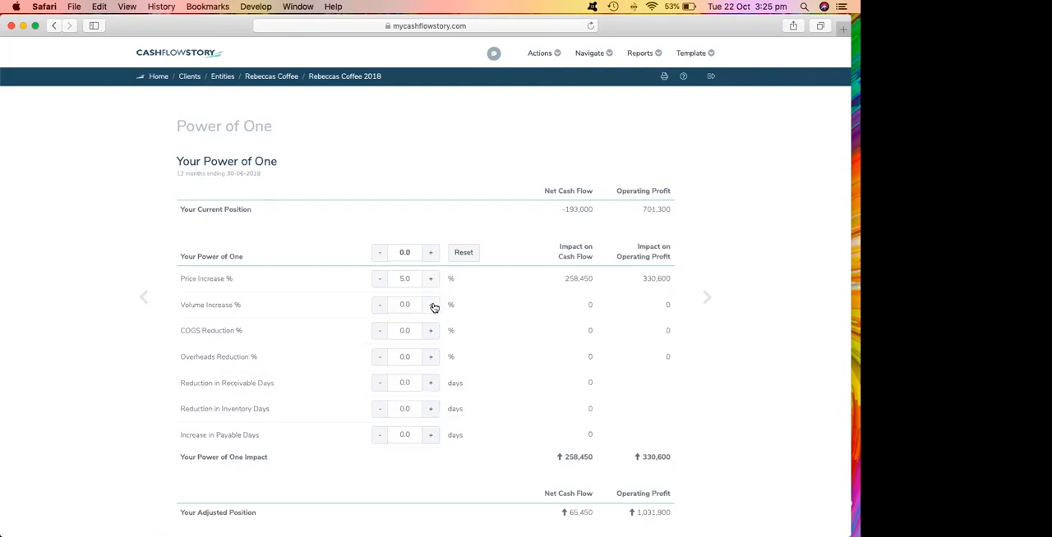
Set the Power of One volume increase to 7.0% and the overheads reduction to 1.0%.
{"action": "left_click", "coordinate": [433, 306]}
{"action": "left_click", "coordinate": [433, 306]}
{"action": "left_click", "coordinate": [433, 307]}
{"action": "left_click", "coordinate": [433, 306]}
{"action": "left_click", "coordinate": [433, 306]}
{"action": "left_click", "coordinate": [433, 306]}
{"action": "left_click", "coordinate": [433, 307]}
{"action": "left_click", "coordinate": [431, 357]}
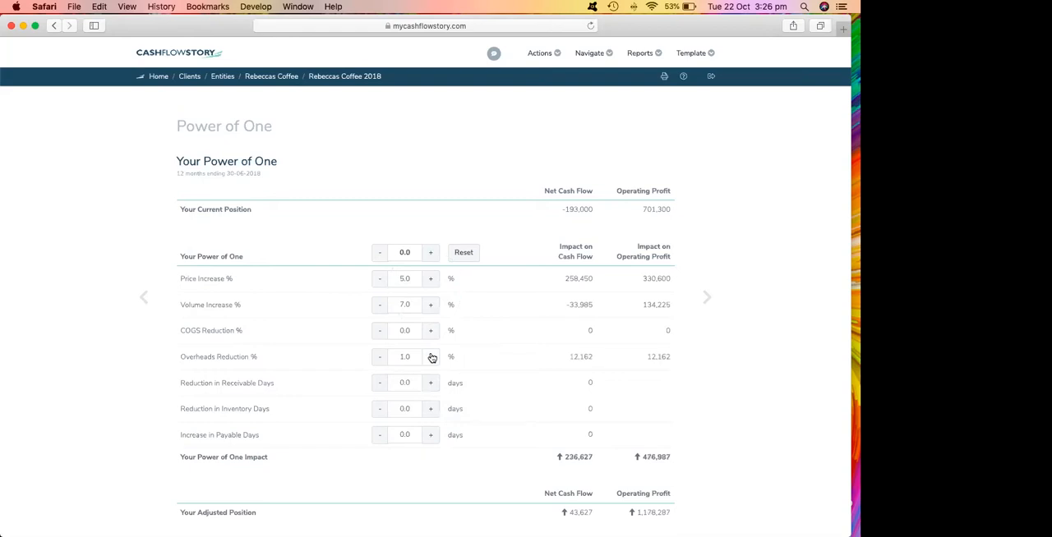
Set the Power of One overheads reduction to 2.0% and the reduction in receivable days to 14.0.
{"action": "left_click", "coordinate": [430, 357]}
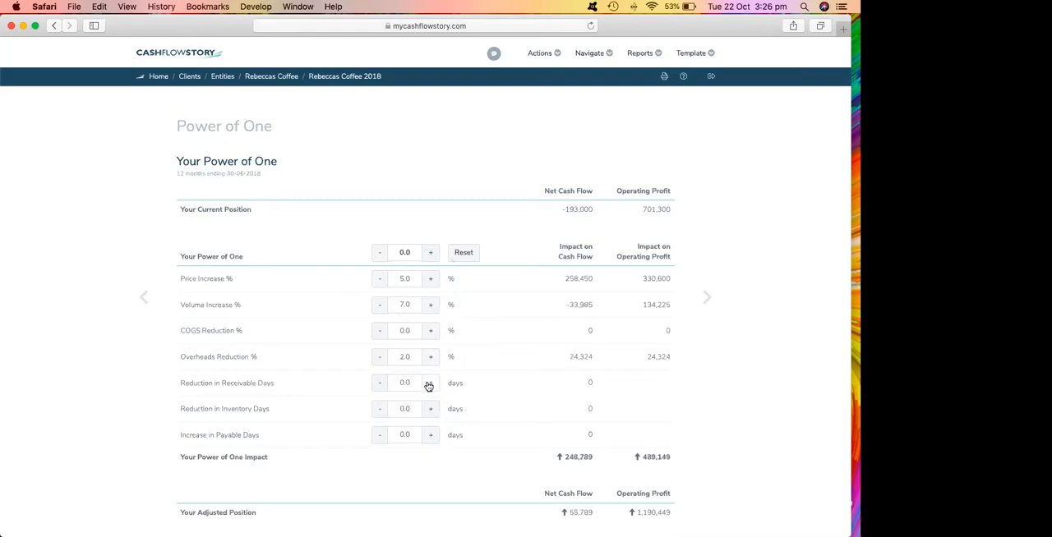
{"action": "left_click", "coordinate": [431, 383]}
{"action": "left_click", "coordinate": [430, 383]}
{"action": "left_click", "coordinate": [431, 383]}
{"action": "left_click", "coordinate": [430, 383]}
{"action": "left_click", "coordinate": [431, 383]}
{"action": "left_click", "coordinate": [431, 383]}
{"action": "left_click", "coordinate": [430, 383]}
{"action": "left_click", "coordinate": [430, 383]}
{"action": "left_click", "coordinate": [431, 383]}
{"action": "left_click", "coordinate": [430, 383]}
{"action": "left_click", "coordinate": [430, 383]}
{"action": "left_click", "coordinate": [431, 383]}
{"action": "left_click", "coordinate": [430, 383]}
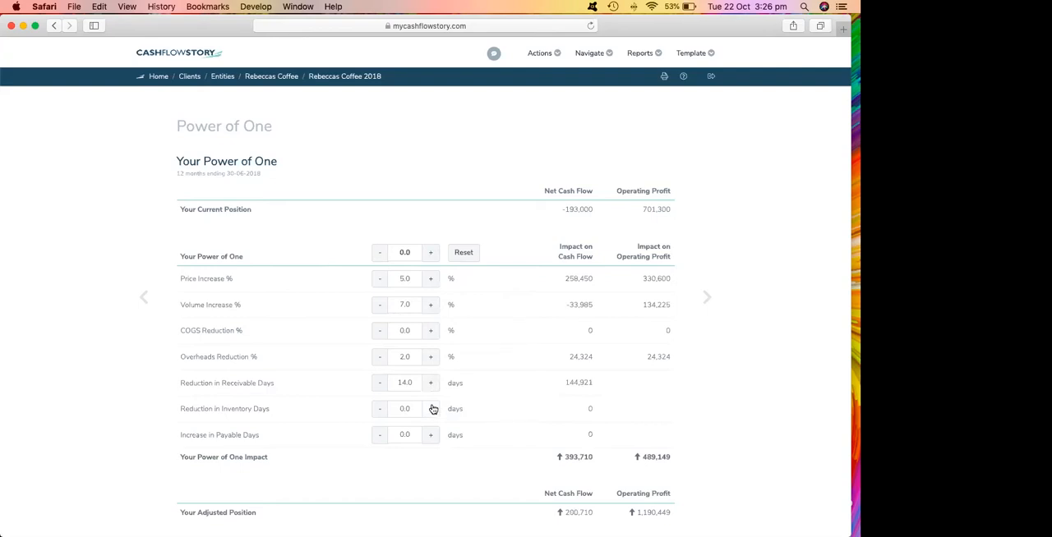
Set the Power of One reduction in inventory days to 30.
{"action": "left_click", "coordinate": [433, 408]}
{"action": "left_click", "coordinate": [433, 408]}
{"action": "left_click", "coordinate": [433, 409]}
{"action": "left_click", "coordinate": [433, 409]}
{"action": "left_click", "coordinate": [433, 408]}
{"action": "left_click", "coordinate": [433, 408]}
{"action": "left_click", "coordinate": [433, 408]}
{"action": "left_click", "coordinate": [433, 408]}
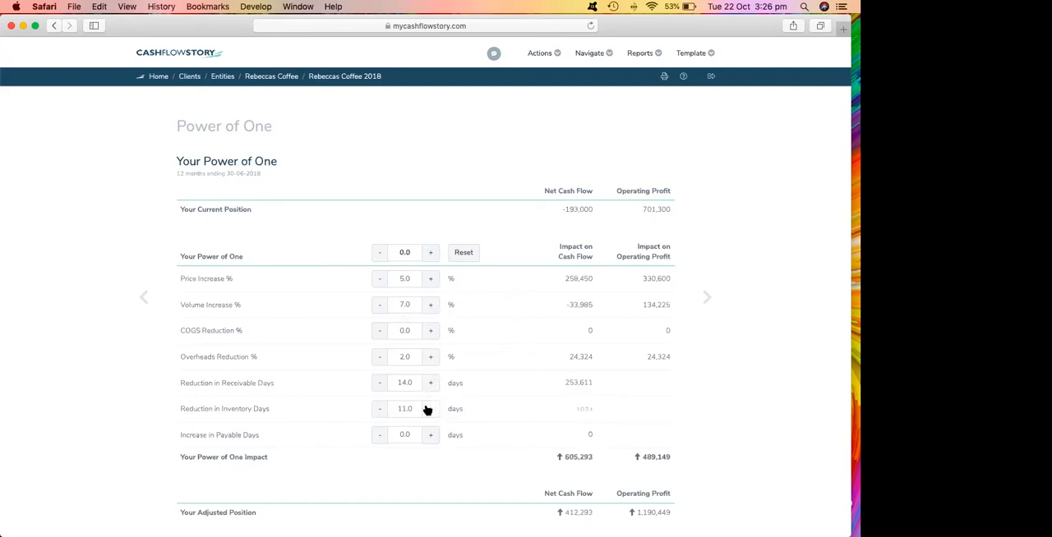
{"action": "double_click", "coordinate": [403, 407]}
{"action": "type", "text": "30"}
{"action": "left_click", "coordinate": [479, 406]}
{"action": "left_click", "coordinate": [404, 435]}
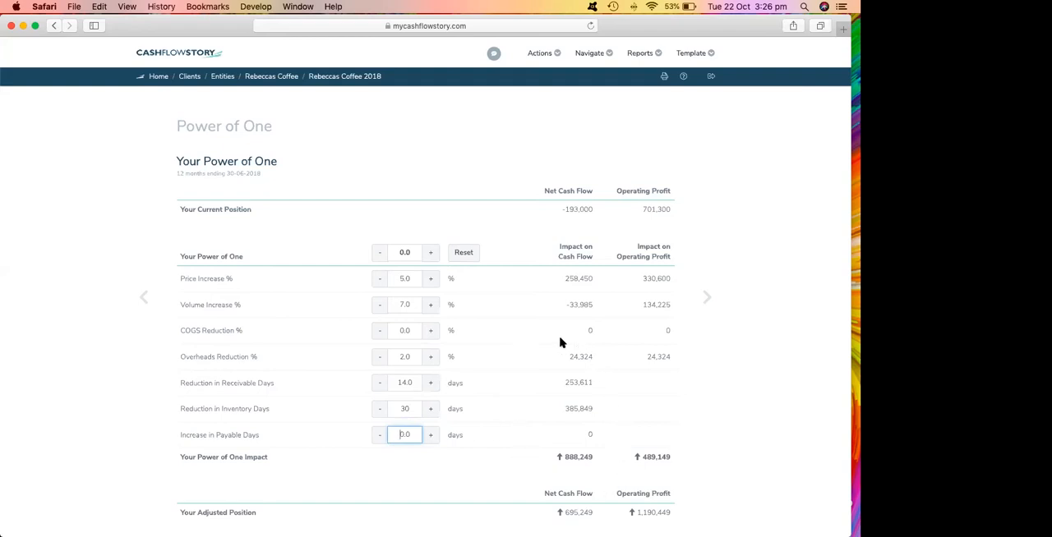
Set the COGS reduction to 2.0%, and view its effect on the Business Value Indicator page before returning to Power of One.
{"action": "left_click", "coordinate": [429, 331]}
{"action": "left_click", "coordinate": [709, 299]}
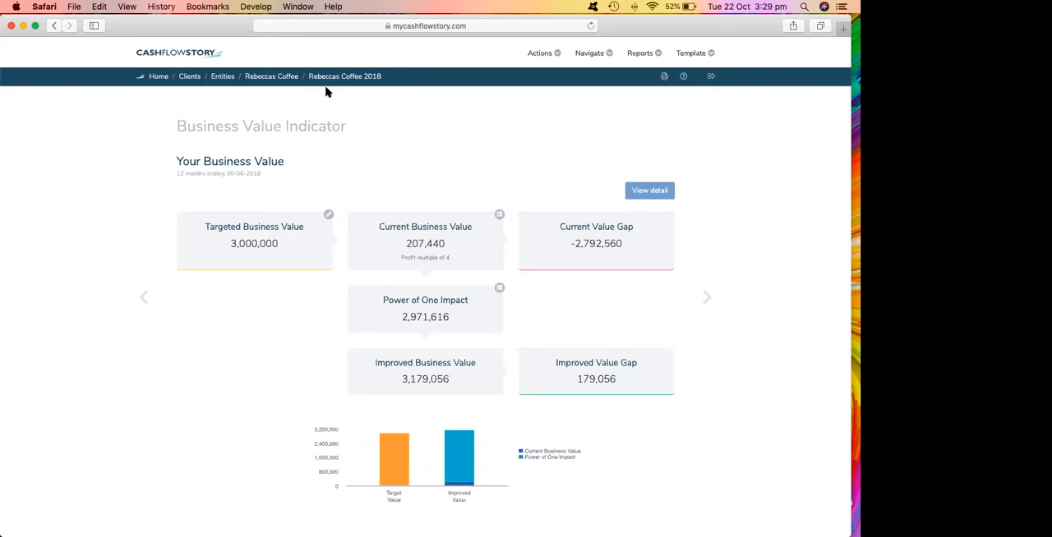
{"action": "key", "text": "XF86AudioRaiseVolume"}
{"action": "key", "text": "XF86AudioRaiseVolume"}
{"action": "left_click", "coordinate": [143, 299]}
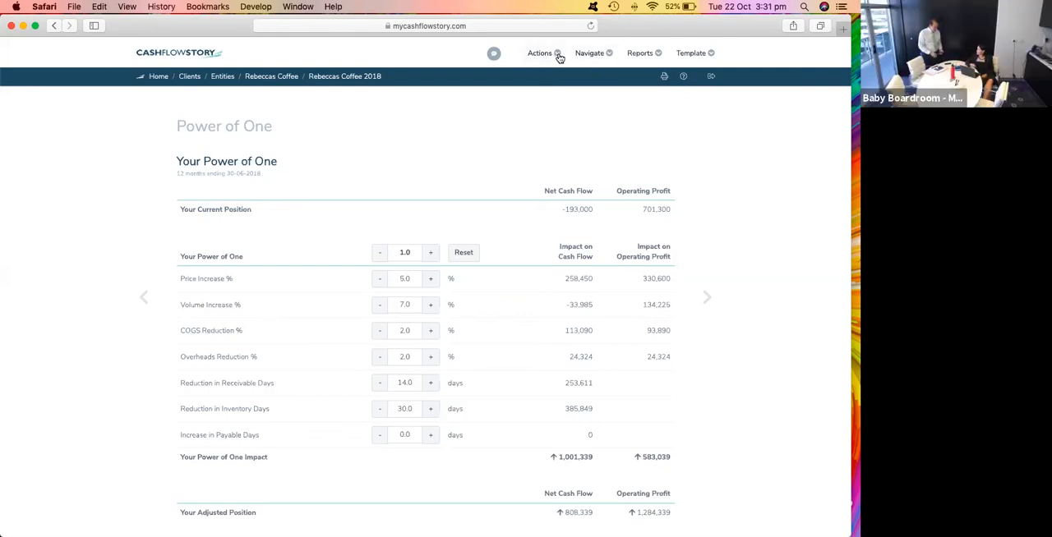
Generate a portrait PDF report of all visible pages and elements of the Rebeccas Coffee 2018 scorecard.
{"action": "left_click", "coordinate": [664, 75]}
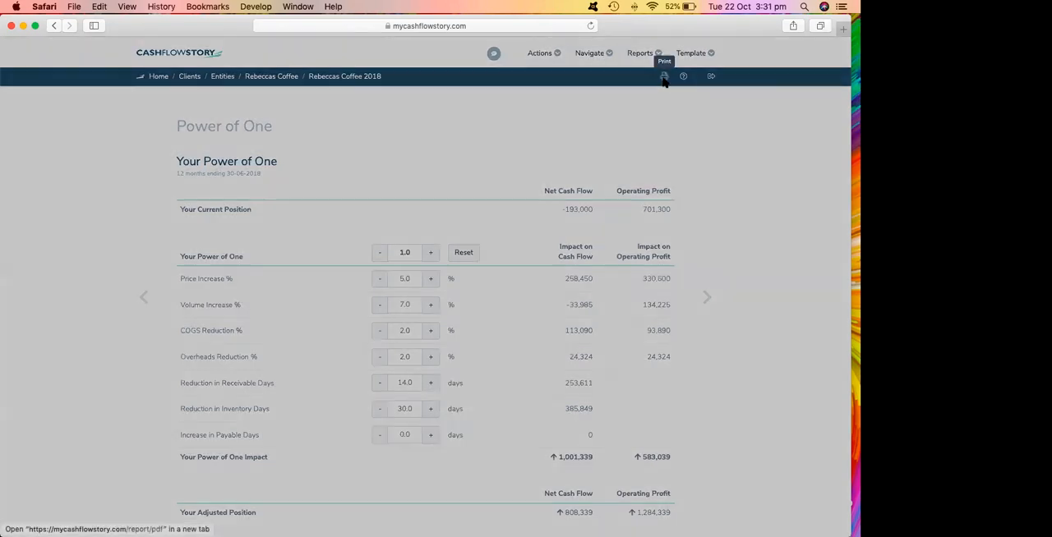
{"action": "left_click", "coordinate": [545, 220]}
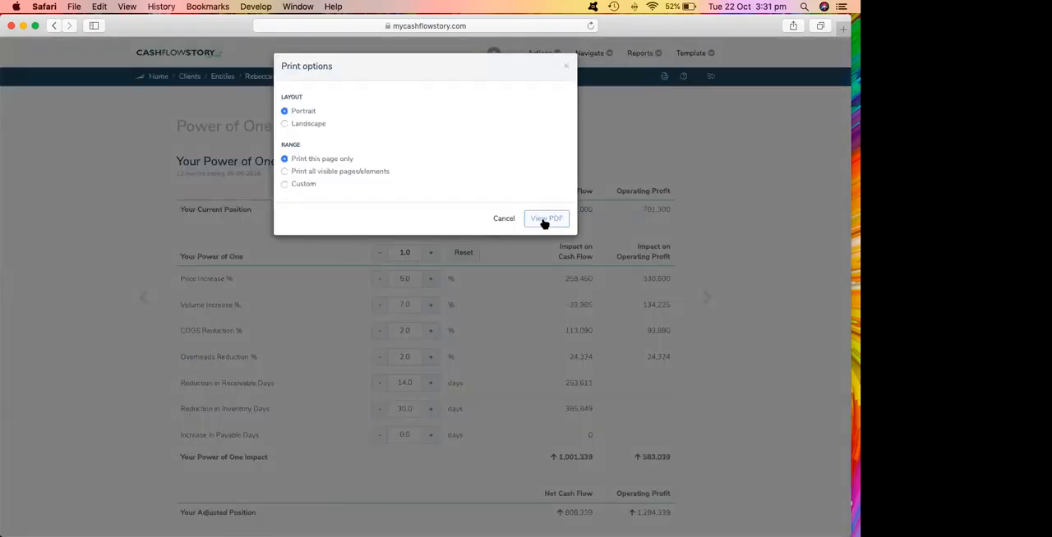
{"action": "left_click", "coordinate": [285, 172]}
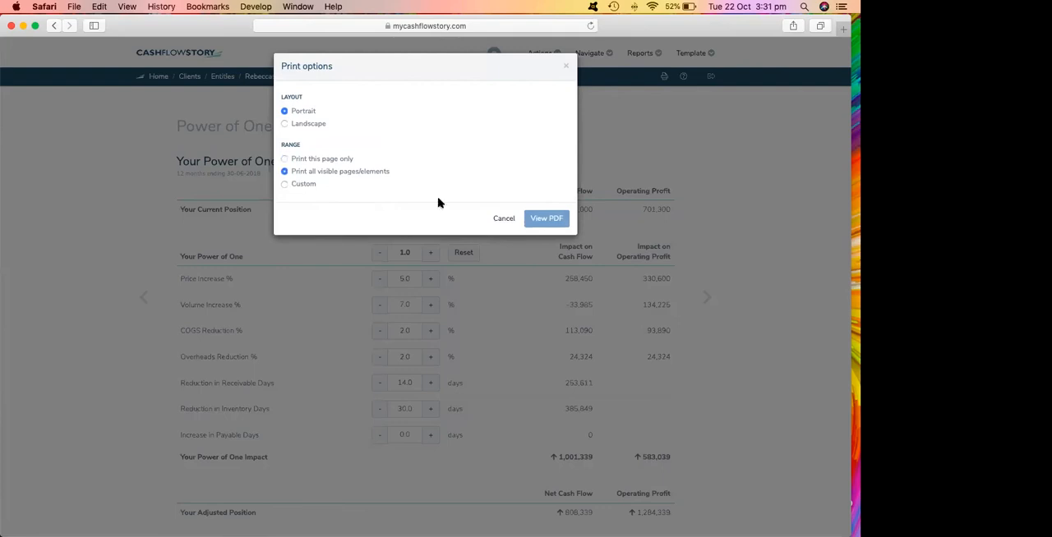
{"action": "left_click", "coordinate": [561, 223]}
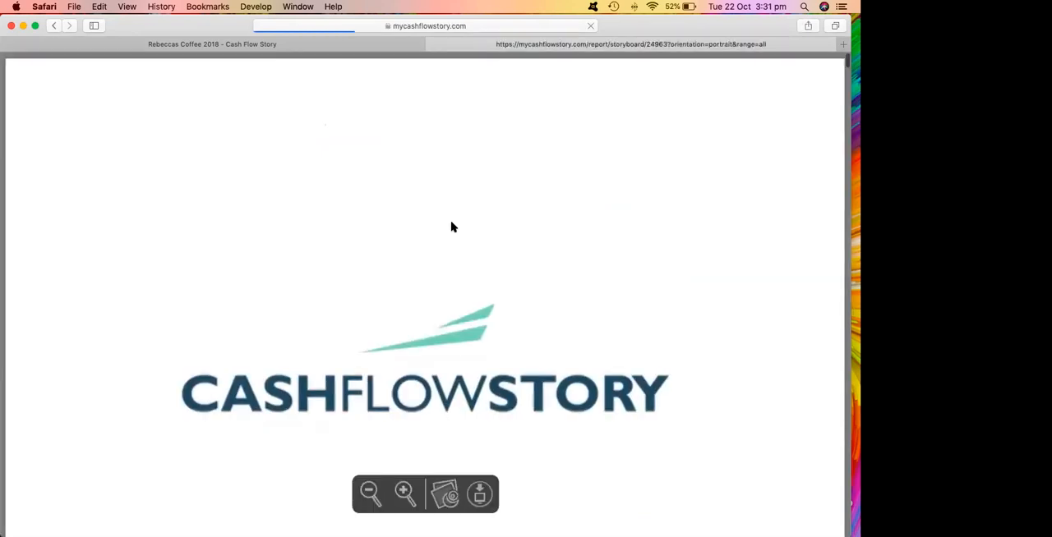
Look through the PDF report from the cover and data pages to the Chapter 1 profitability charts, and close it.
{"action": "scroll", "coordinate": [450, 242], "scroll_direction": "down", "scroll_amount": 3}
{"action": "scroll", "coordinate": [448, 240], "scroll_direction": "down", "scroll_amount": 2}
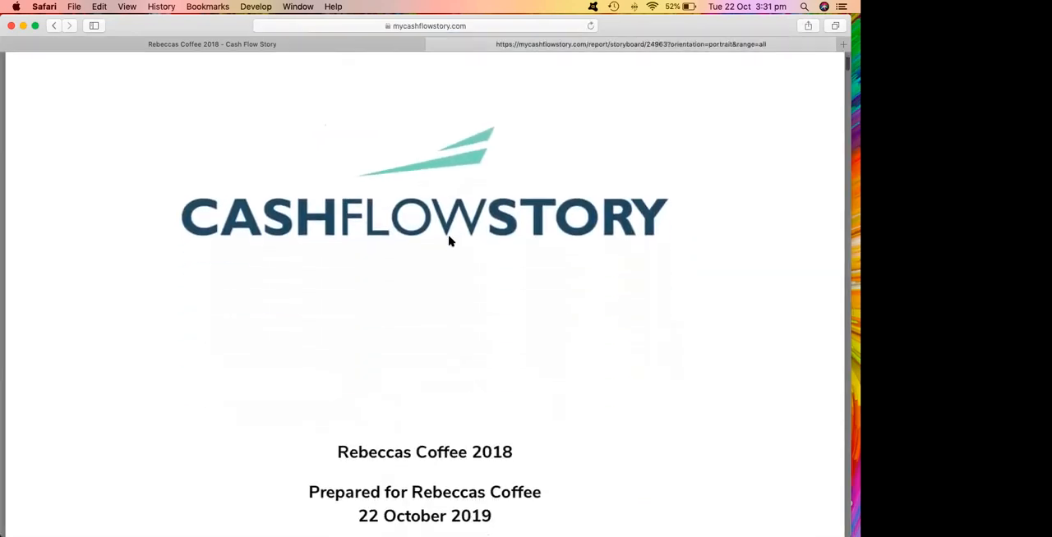
{"action": "scroll", "coordinate": [422, 238], "scroll_direction": "down", "scroll_amount": 5}
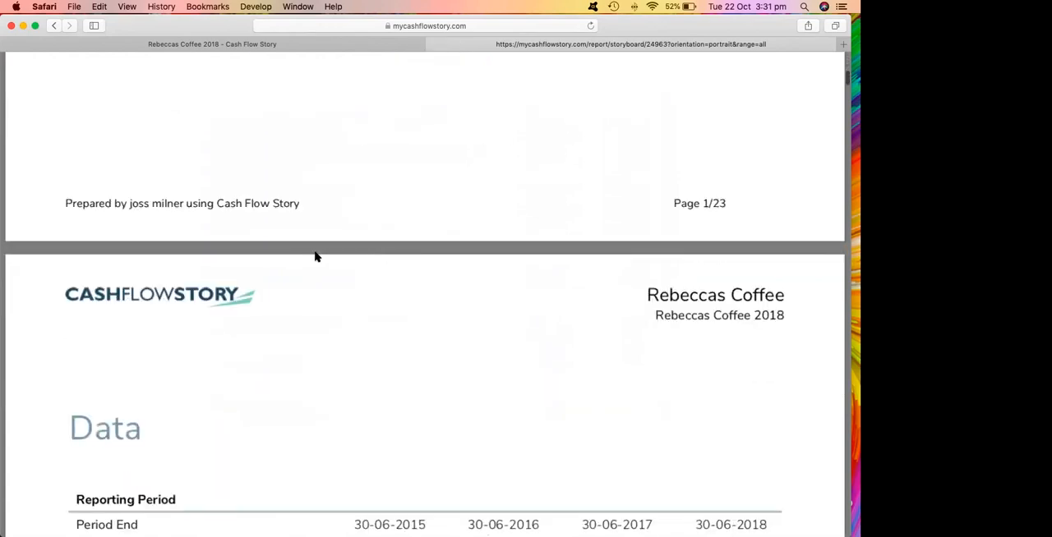
{"action": "scroll", "coordinate": [212, 325], "scroll_direction": "down", "scroll_amount": 3}
{"action": "scroll", "coordinate": [217, 328], "scroll_direction": "down", "scroll_amount": 15}
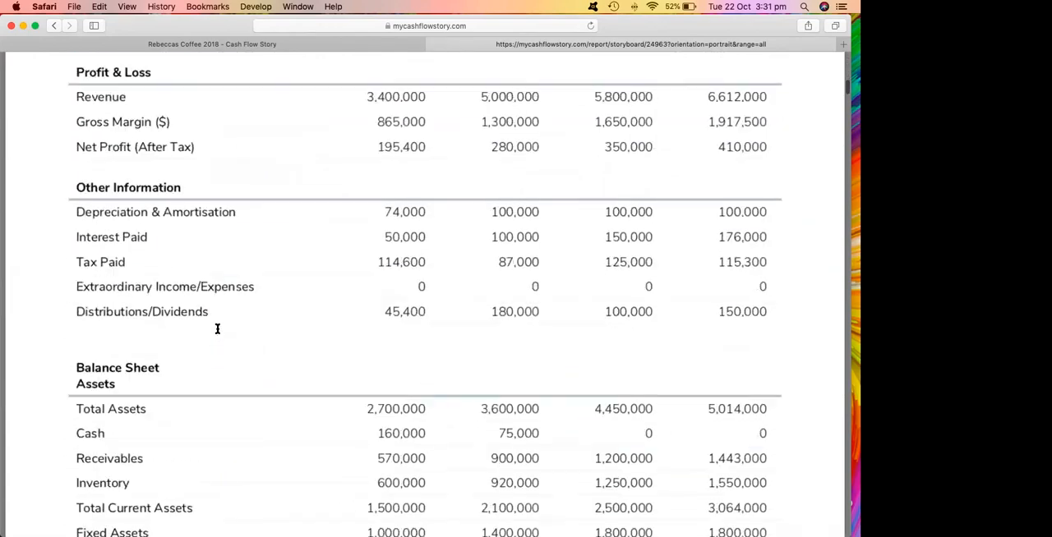
{"action": "scroll", "coordinate": [219, 328], "scroll_direction": "down", "scroll_amount": 15}
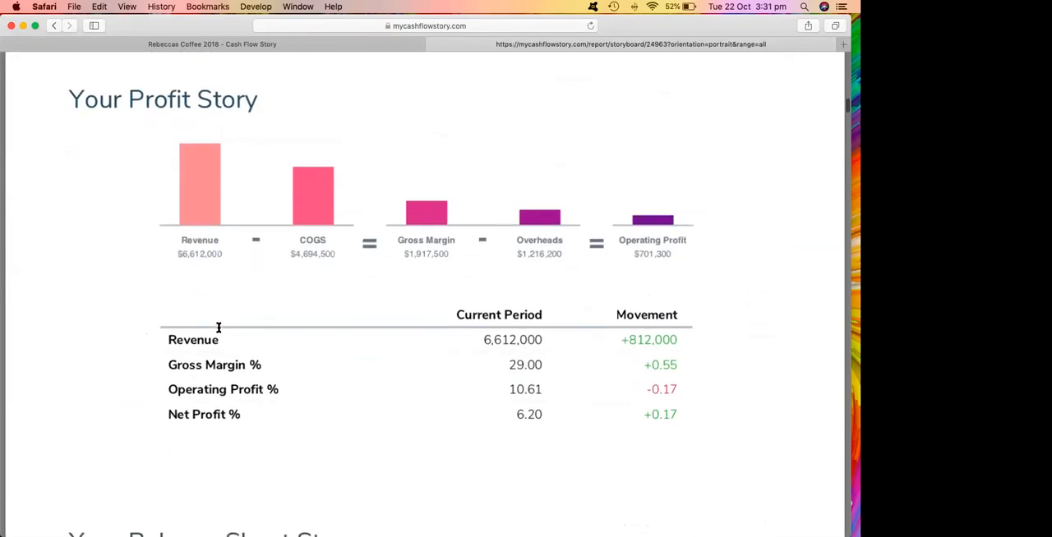
{"action": "scroll", "coordinate": [218, 332], "scroll_direction": "down", "scroll_amount": 15}
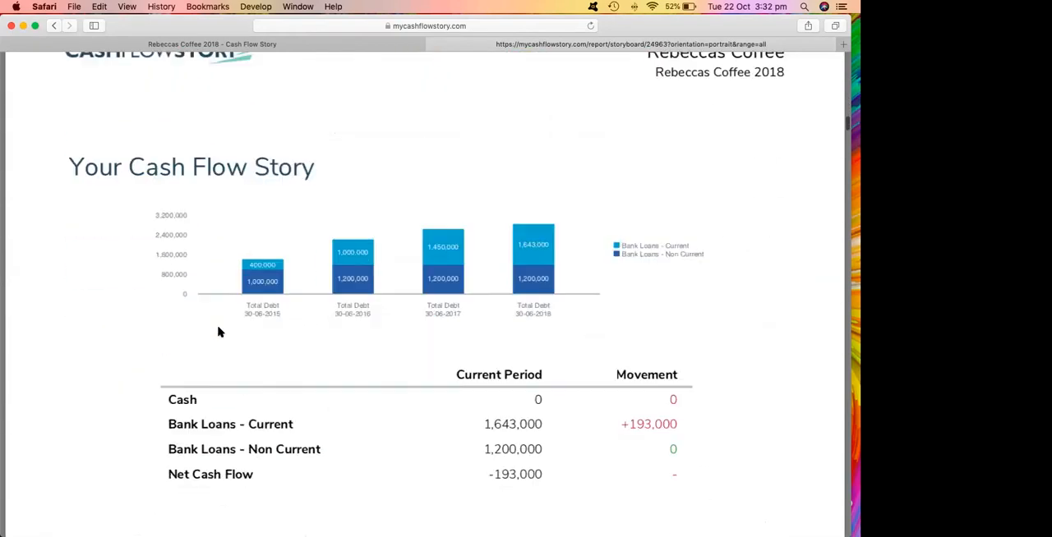
{"action": "scroll", "coordinate": [219, 332], "scroll_direction": "down", "scroll_amount": 15}
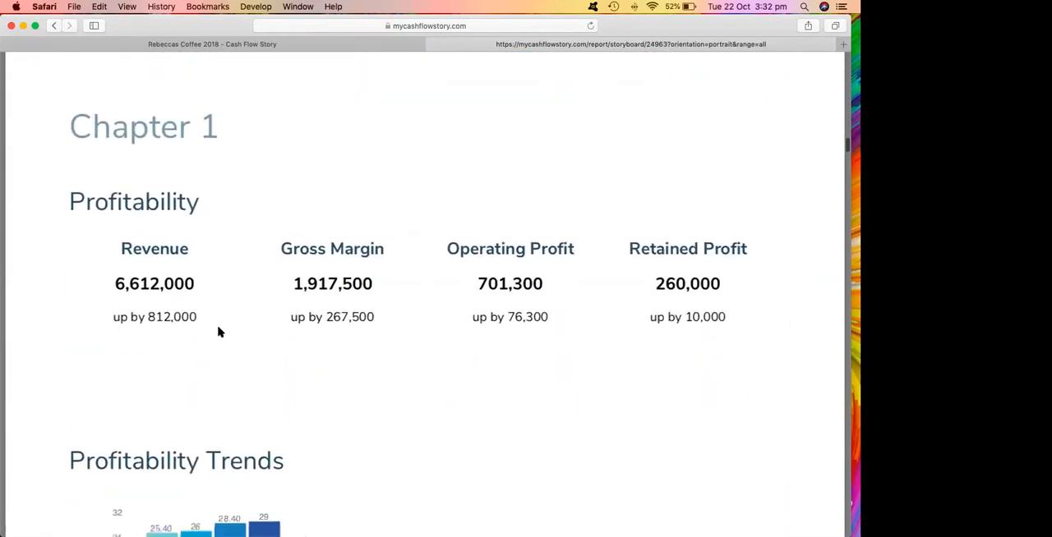
{"action": "scroll", "coordinate": [219, 332], "scroll_direction": "down", "scroll_amount": 15}
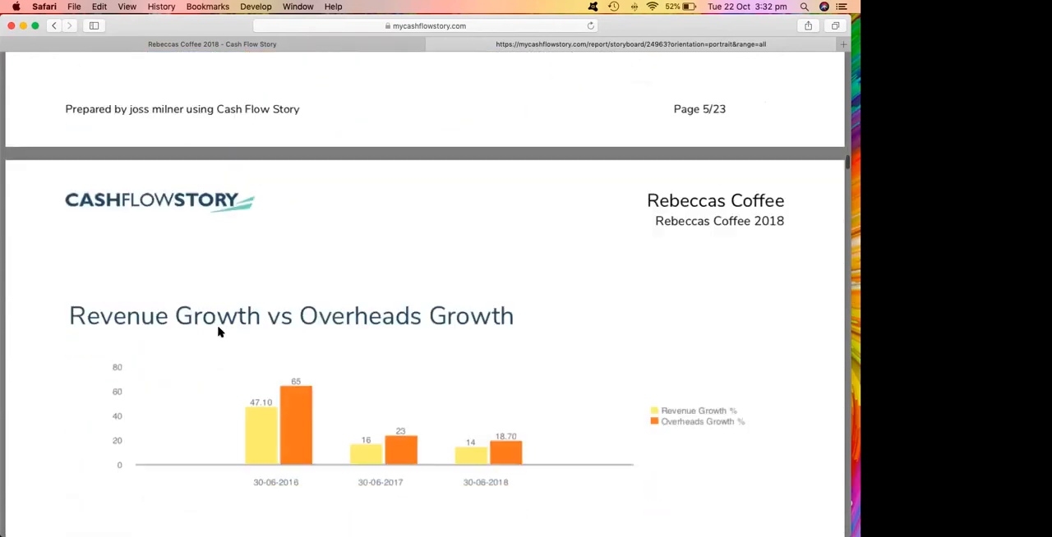
{"action": "scroll", "coordinate": [219, 328], "scroll_direction": "up", "scroll_amount": 2}
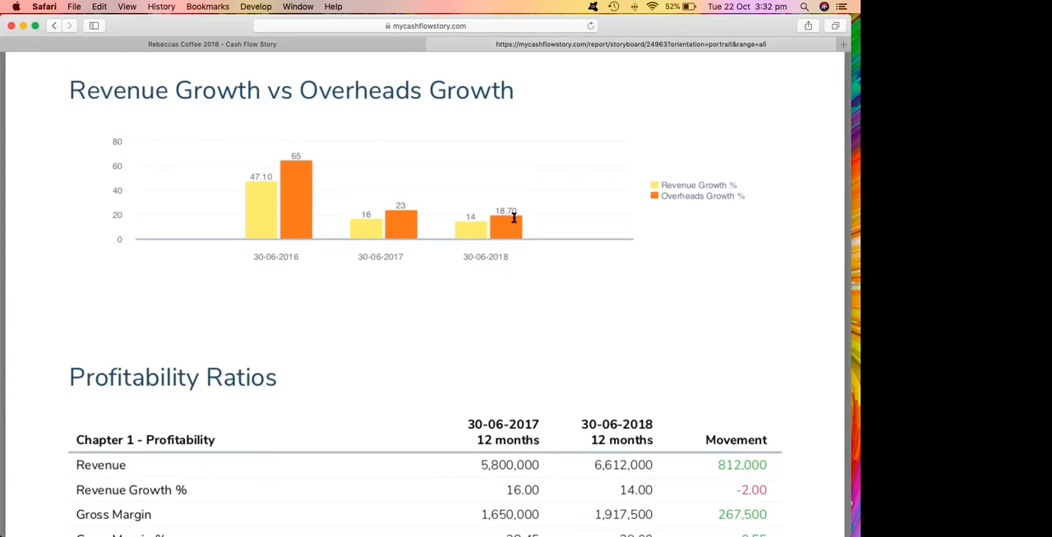
{"action": "scroll", "coordinate": [477, 164], "scroll_direction": "down", "scroll_amount": 10}
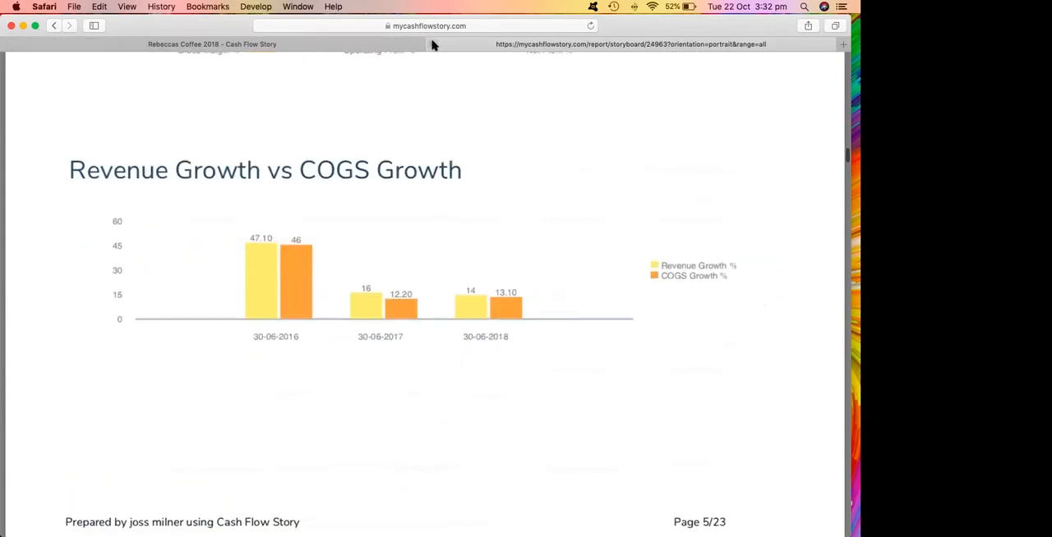
{"action": "left_click", "coordinate": [432, 44]}
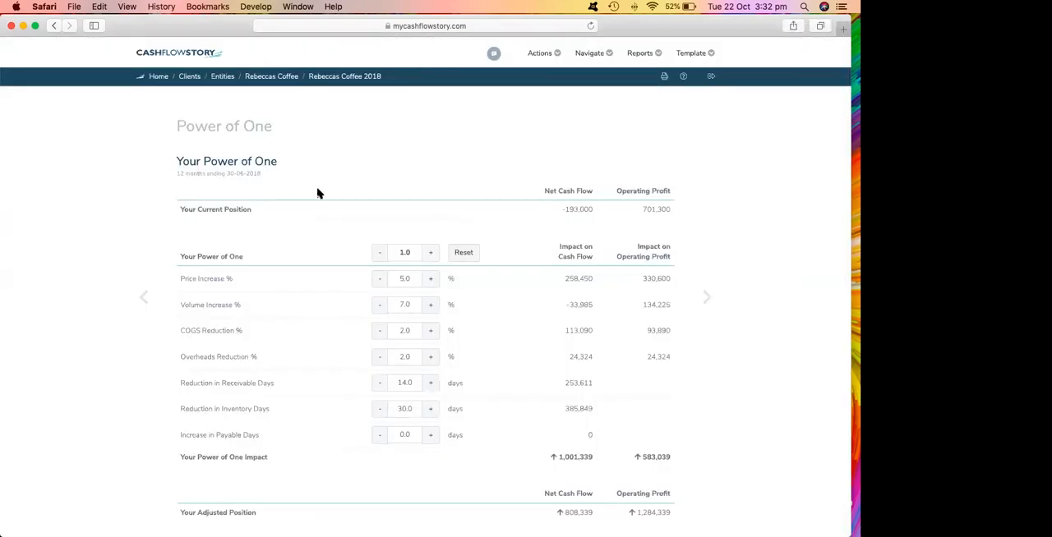